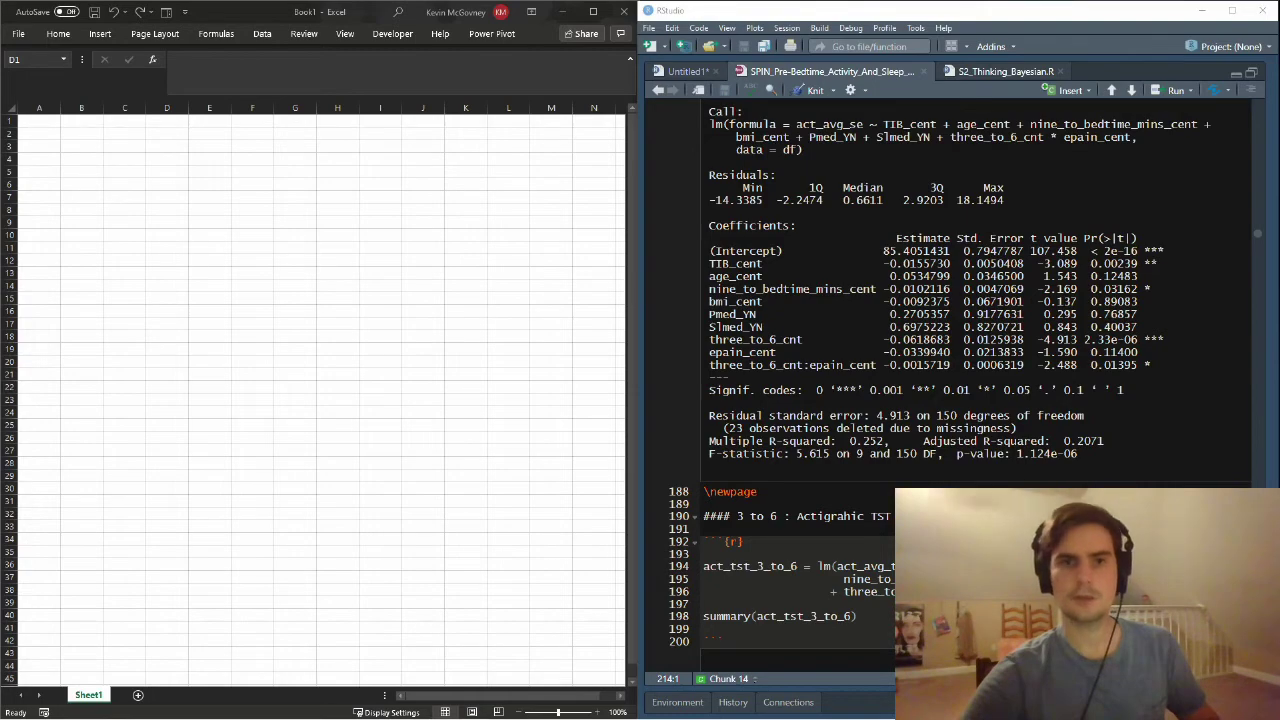
# - Copy the TIB_cent to three_to_6_cnt:epain_cent coefficient rows from the RStudio output and paste them below the existing rows in the Notepad file
pyautogui.hotkey('alt', 'Tab')
pyautogui.moveTo(1094, 67); pyautogui.dragTo(602, 119)
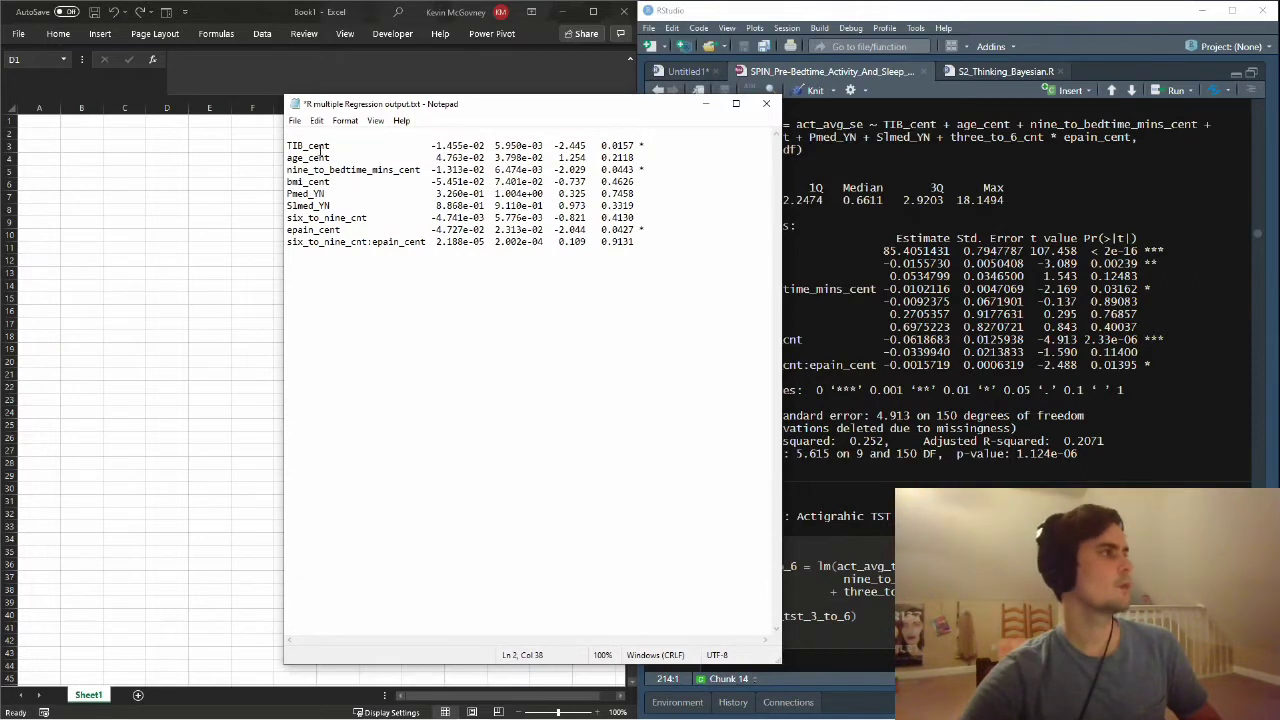
pyautogui.hotkey('alt', 'Tab')
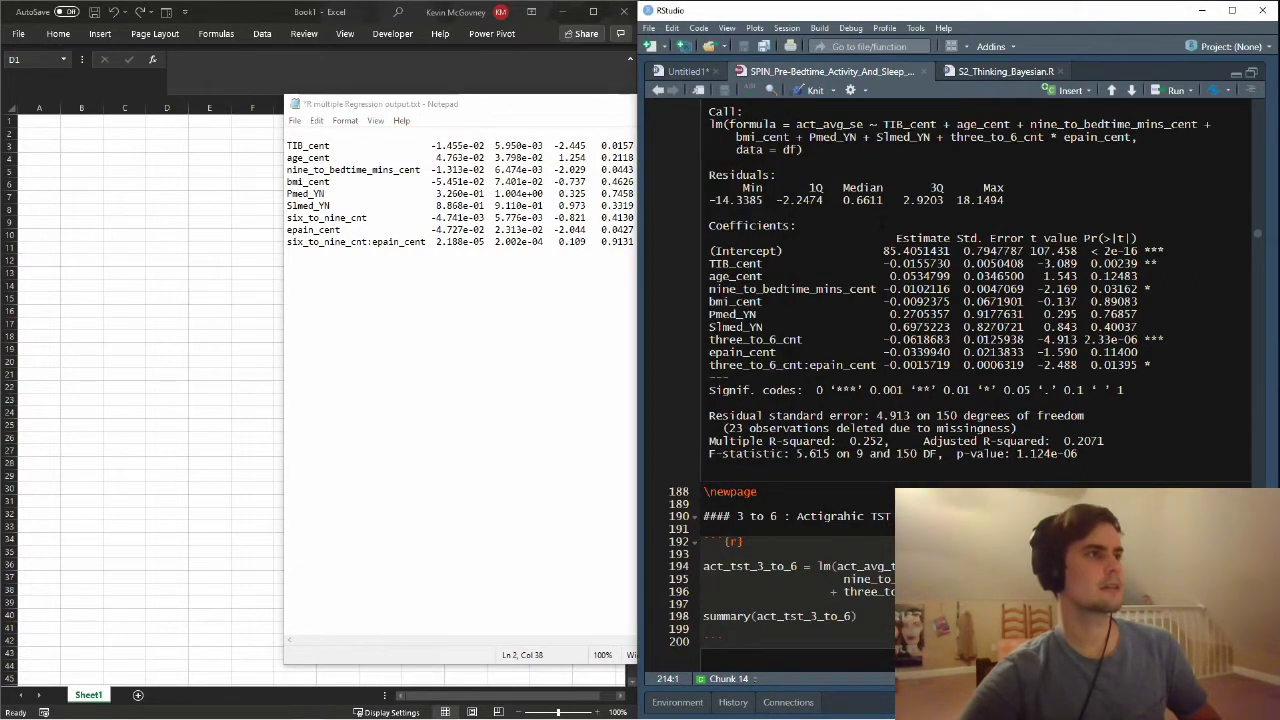
pyautogui.moveTo(709, 262); pyautogui.dragTo(1152, 366)
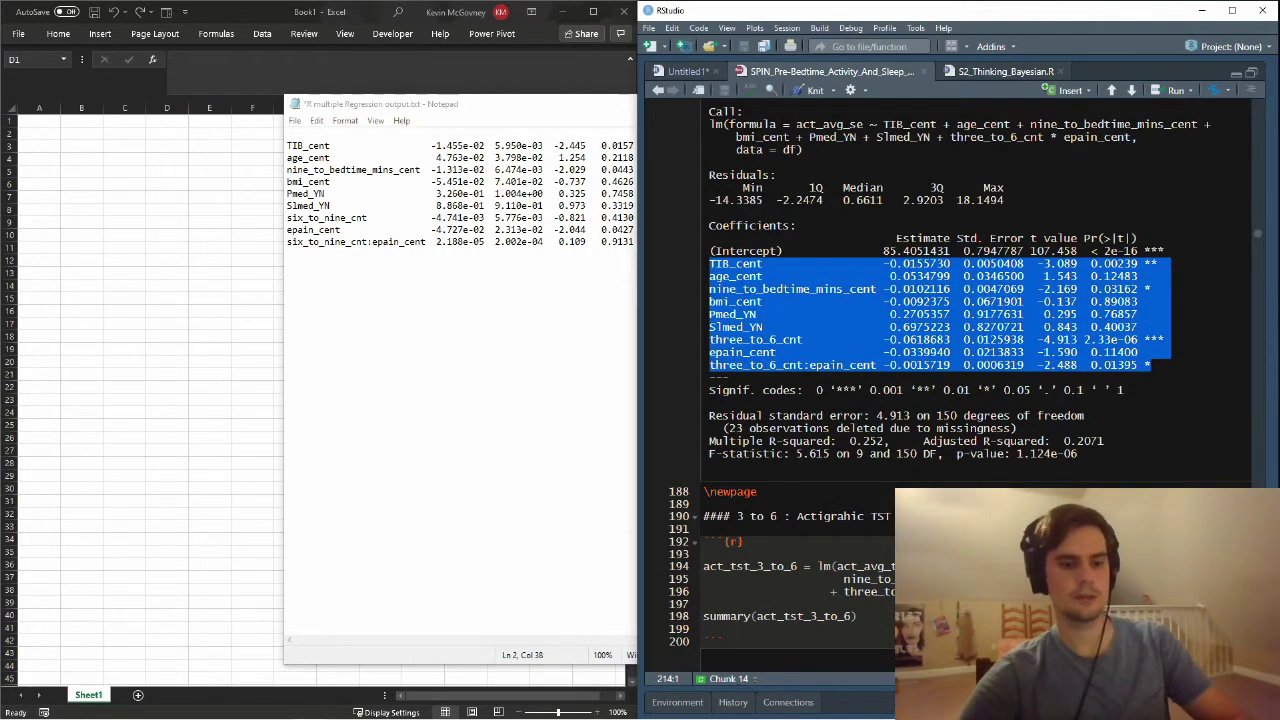
pyautogui.click(309, 280)
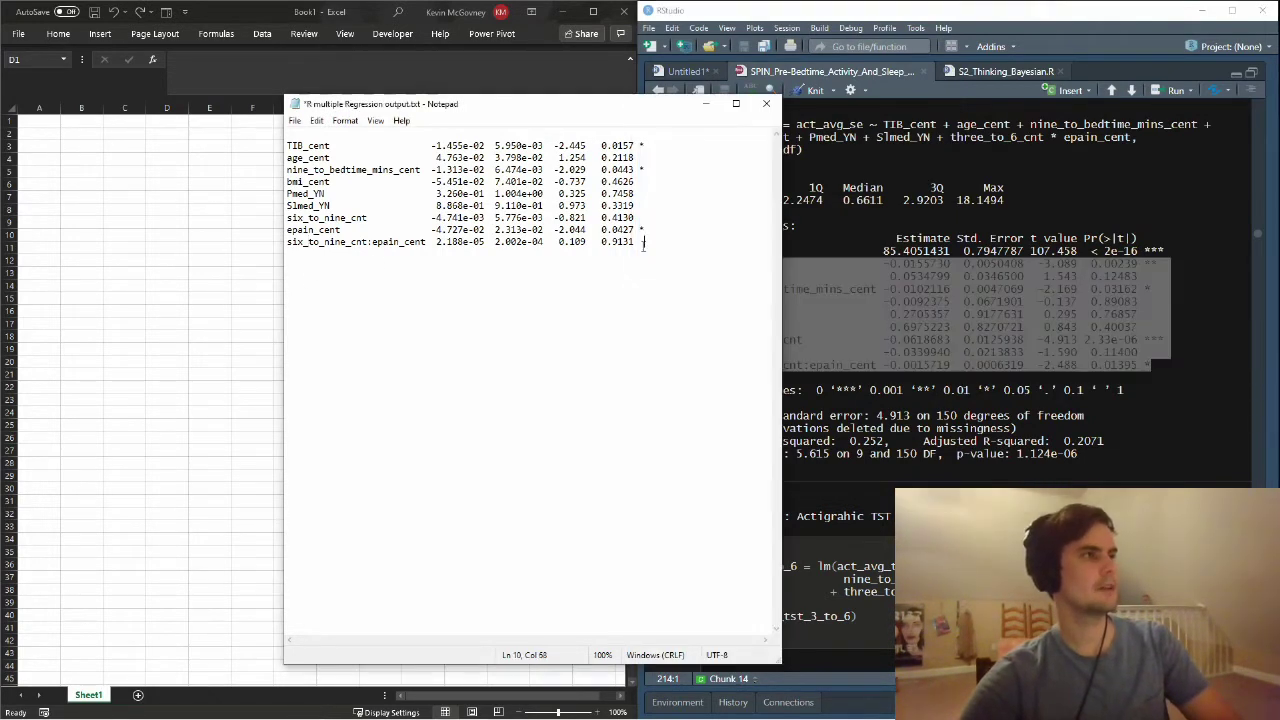
pyautogui.press('Return')
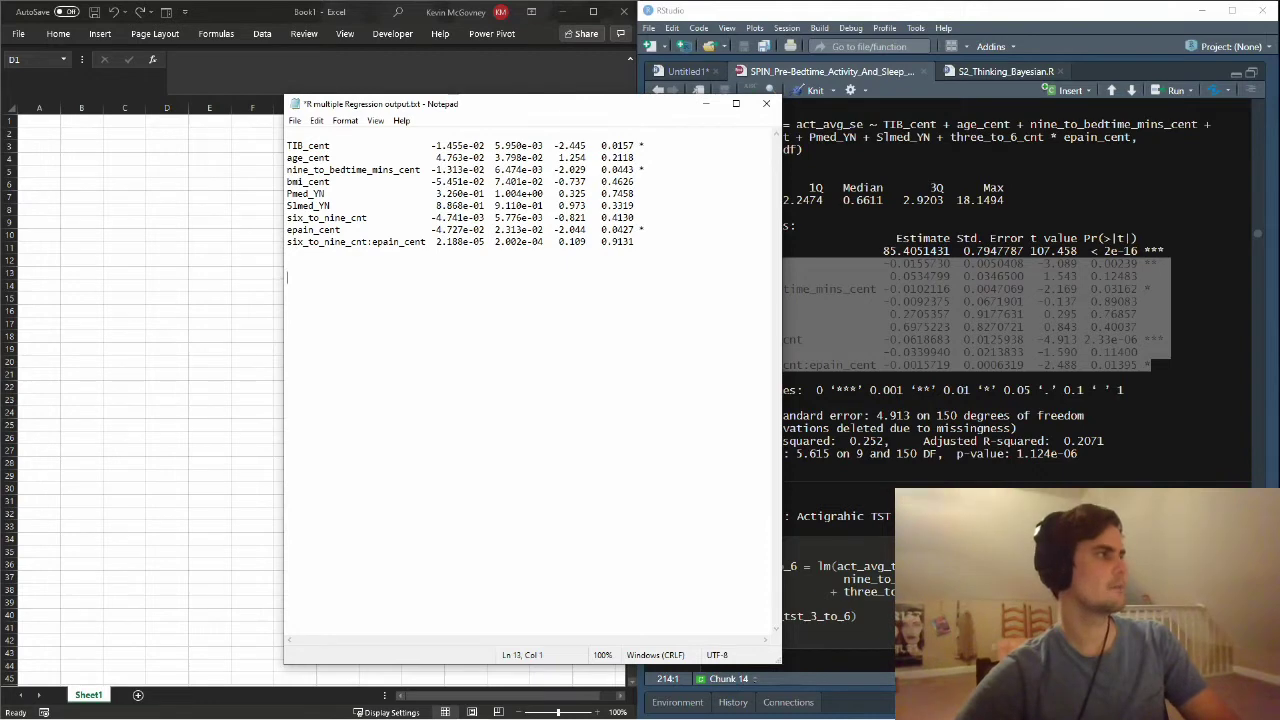
pyautogui.write('TIB_cent                  -0.0155730  0.0050408  -3.089  0.00239 ** age_cent                   0.0534799  0.0346500   1.543  0.12483 nine_to_bedtime_mins_cent -0.0102116  0.0047069  -2.169  0.03162 * bmi_cent                  -0.0092375  0.0671901  -0.137  0.89083 Pmed_YN                    0.2705357  0.9177631   0.295  0.76857 Slmed_YN                   0.6975223  0.8270721   0.843  0.40037 three_to_6_cnt            -0.0618683  0.0125938  -4.913 2.33e-06 *** epain_cent                -0.0339940  0.0213833  -1.590  0.11400 three_to_6_cnt:epain_cent -0.0015719  0.0006319  -2.488  0.01395 *')
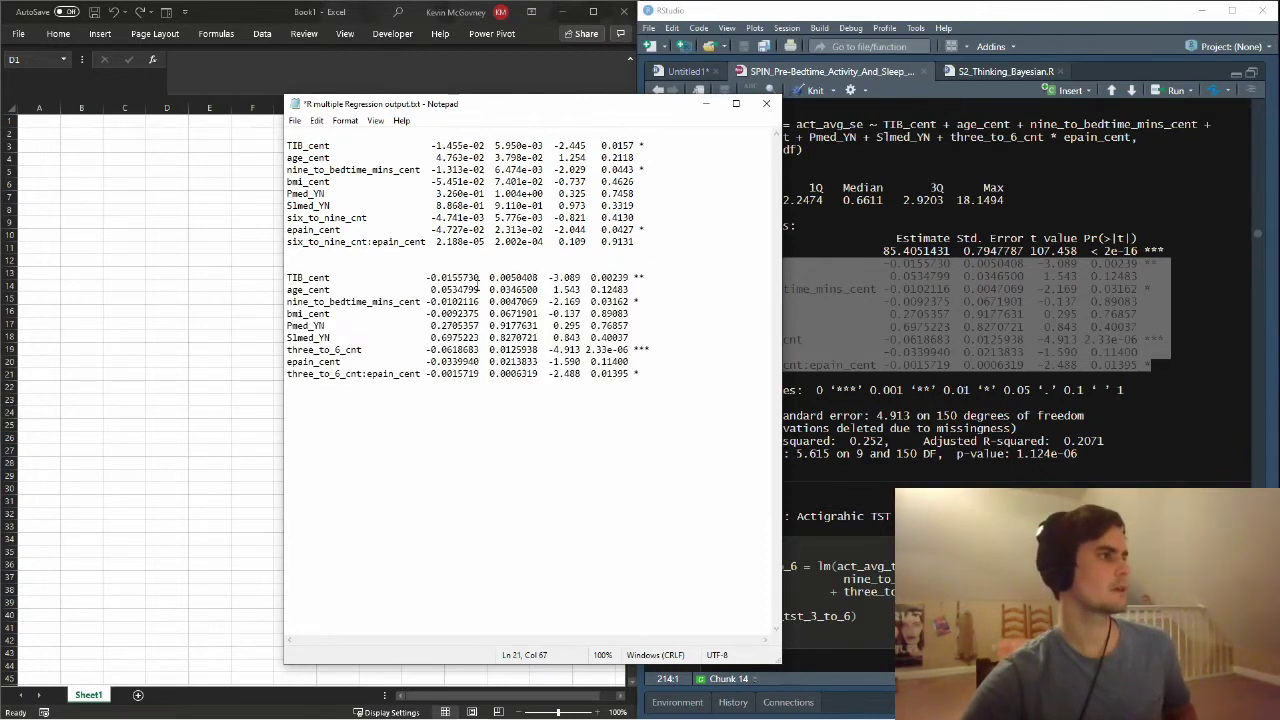
# - Check the spacing between the first two numeric values of the pasted TIB_cent row, and minimize Notepad
pyautogui.click(480, 277)
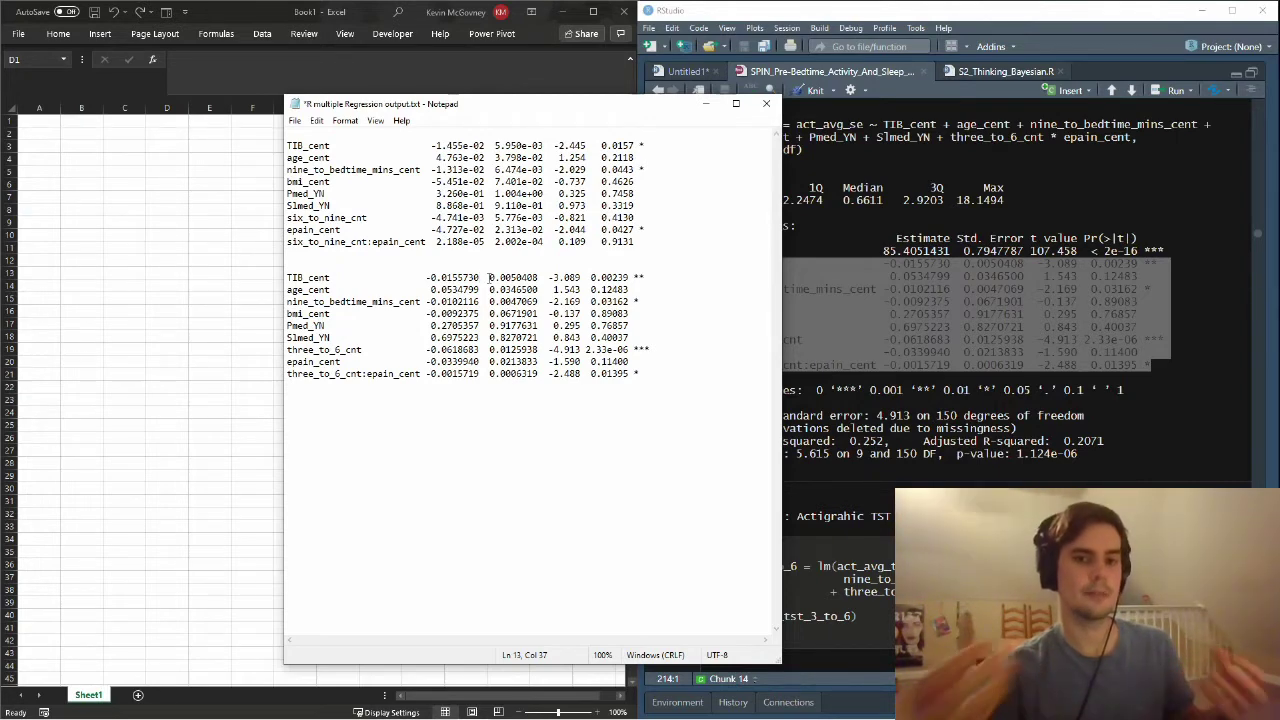
pyautogui.click(488, 277)
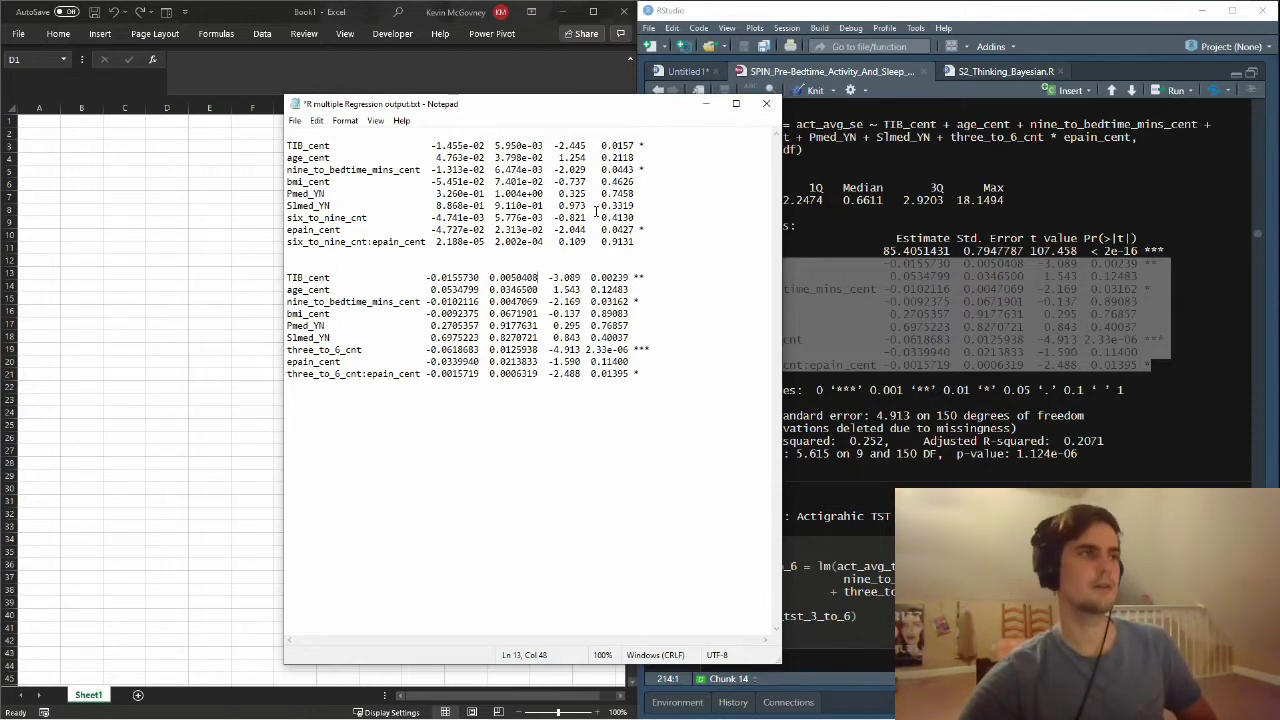
pyautogui.click(704, 103)
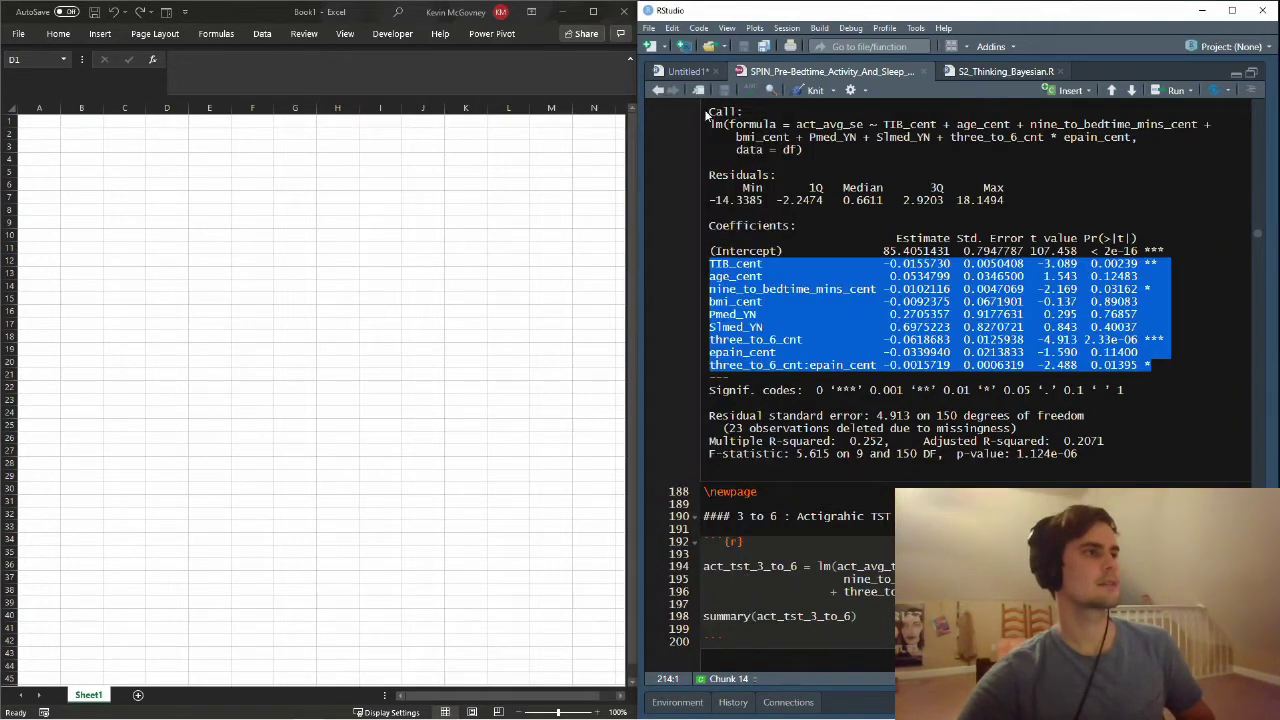
# - Copy the act_avg_se model's coefficient rows, excluding the intercept, from RStudio into Excel starting at D6, and make their text black
pyautogui.click(843, 284)
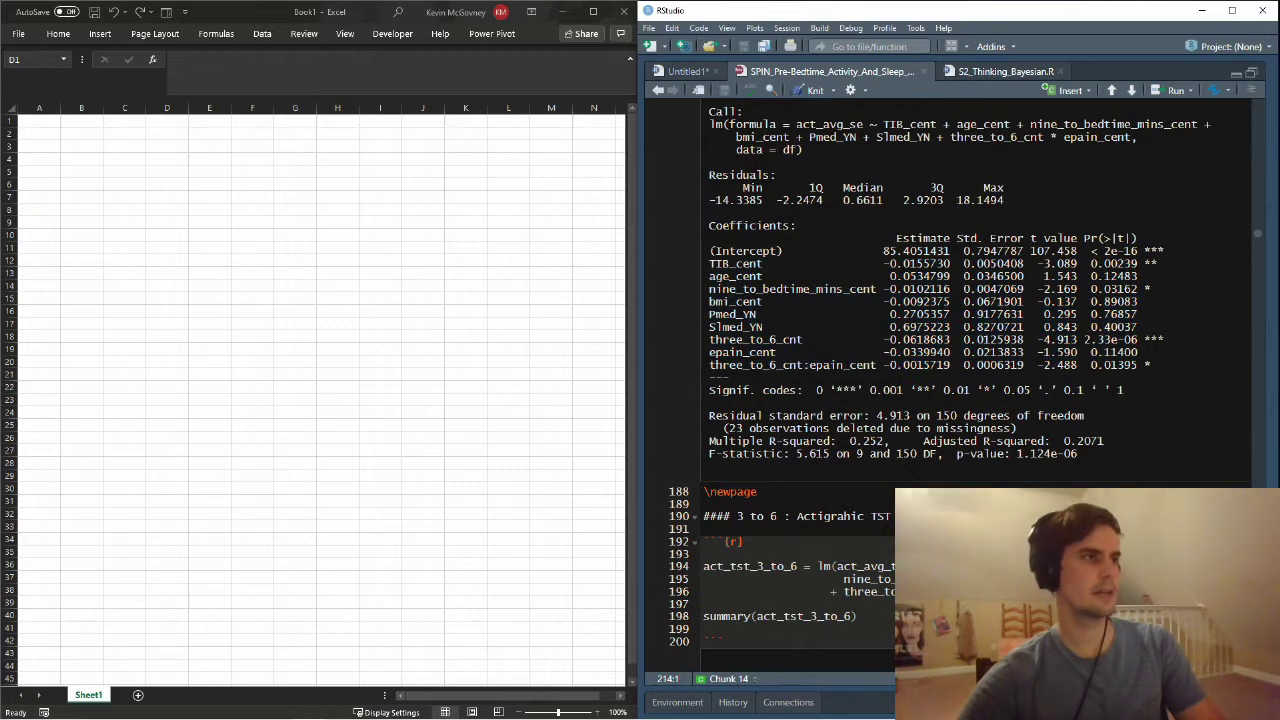
pyautogui.moveTo(710, 251); pyautogui.dragTo(1158, 365)
pyautogui.click(1158, 365)
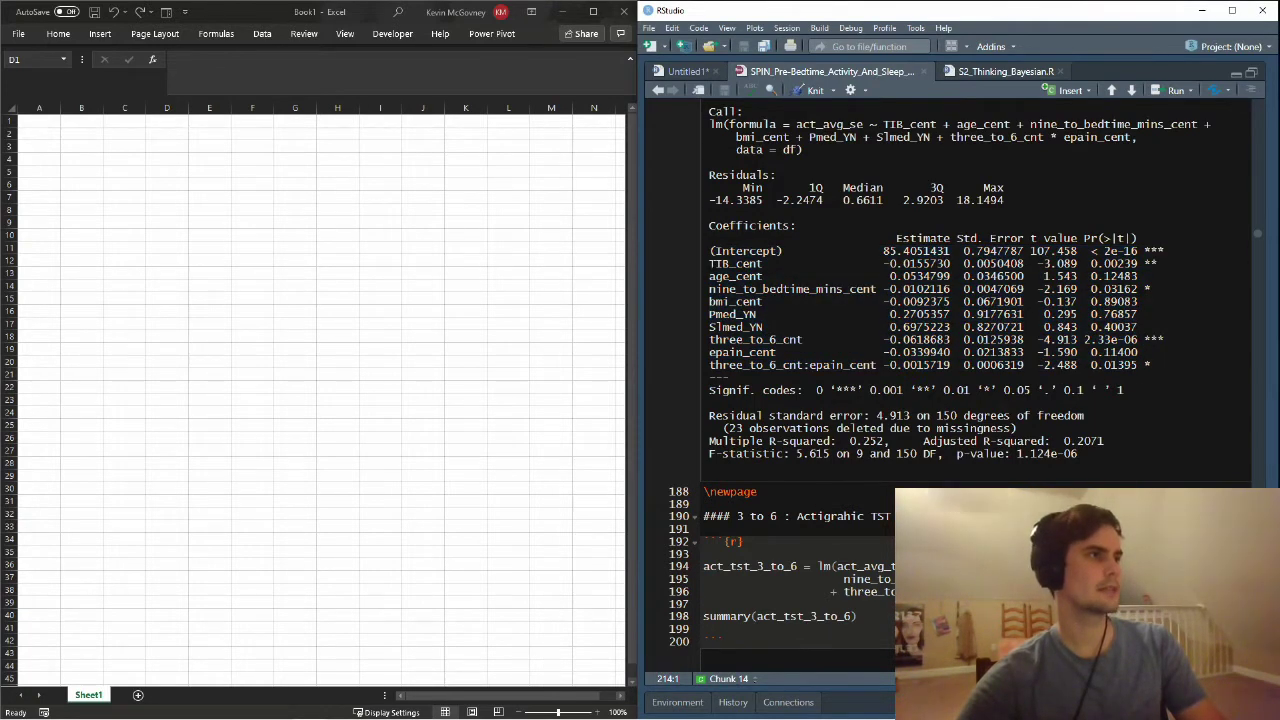
pyautogui.moveTo(710, 263); pyautogui.dragTo(1152, 365)
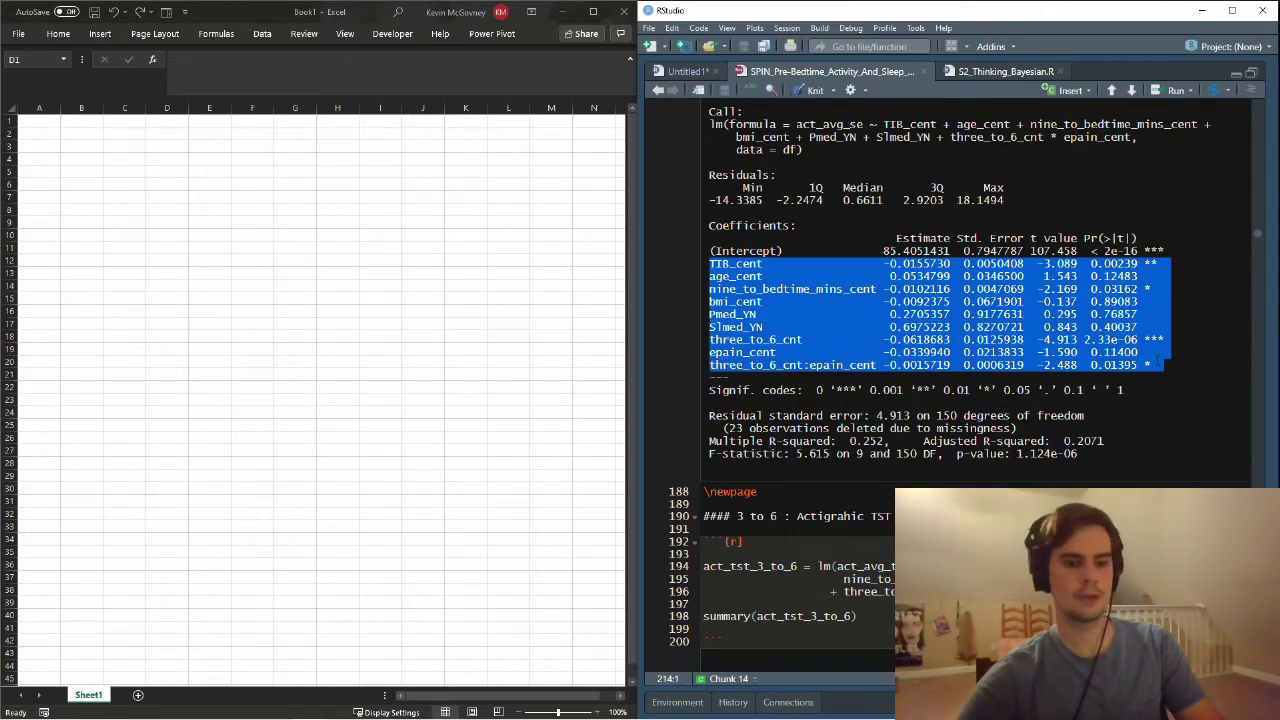
pyautogui.click(160, 182)
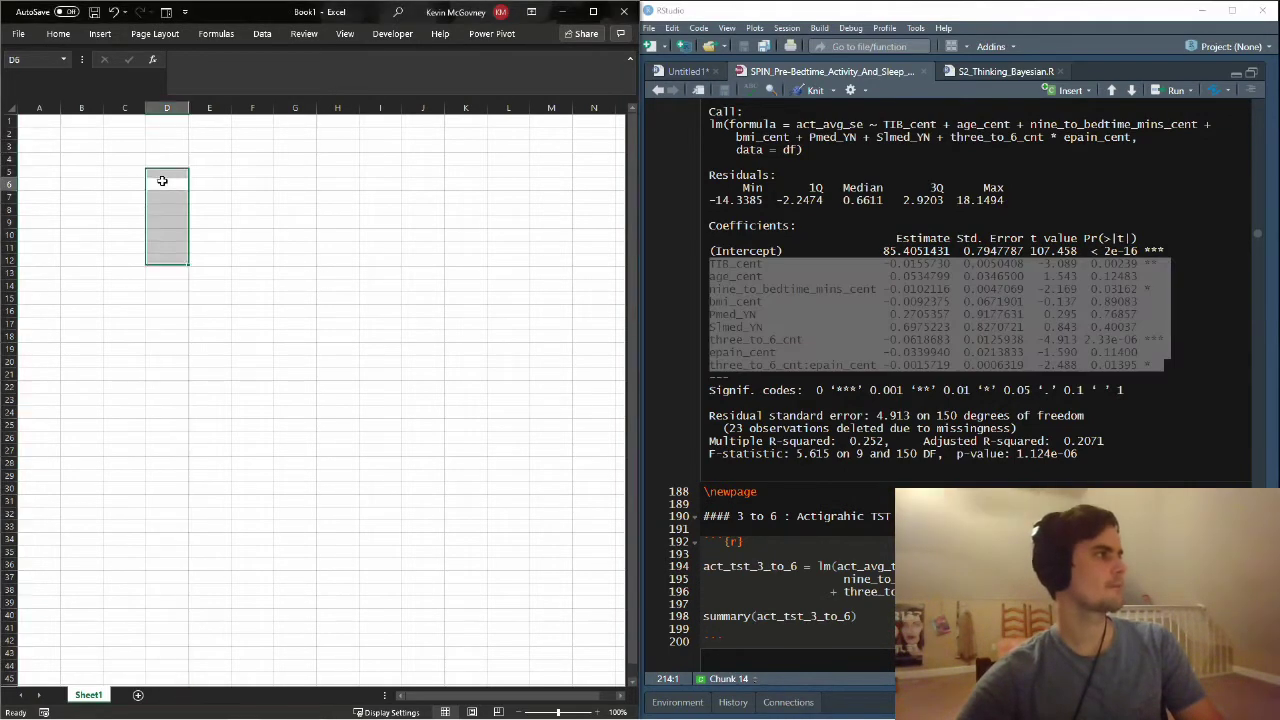
pyautogui.write('TIB_cent -0.0155730 0.0050408 -3.089 0.00239 ** age_cent 0.0534799 0.0346500 1.543 0.12483 nine_to_bedtime_mins_cent -0.0102116 0.0047069 -2.169 0.03162 * bmi_cent -0.0092375 0.0671901 -0.137 0.89083 Pmed_YN 0.2705357 0.9177631 0.295 0.76857 Slmed_YN 0.6975223 0.8270721 0.843 0.40037 three_to_6_cnt -0.0618683 0.0125938 -4.913 2.33e-06 *** epain_cent -0.0339940 0.0213833 -1.590 0.11400 three_to_6_cnt:epain_cent -0.0015719 0.0006319 -2.488 0.01395 *')
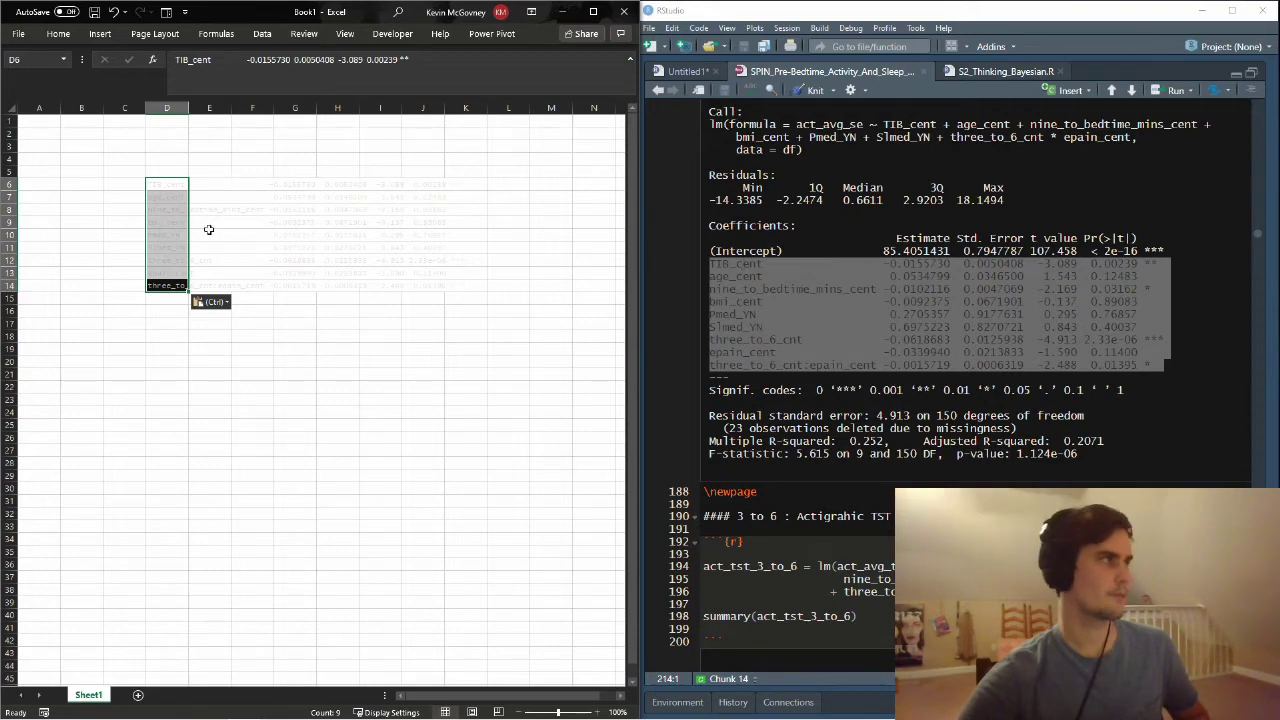
pyautogui.click(58, 33)
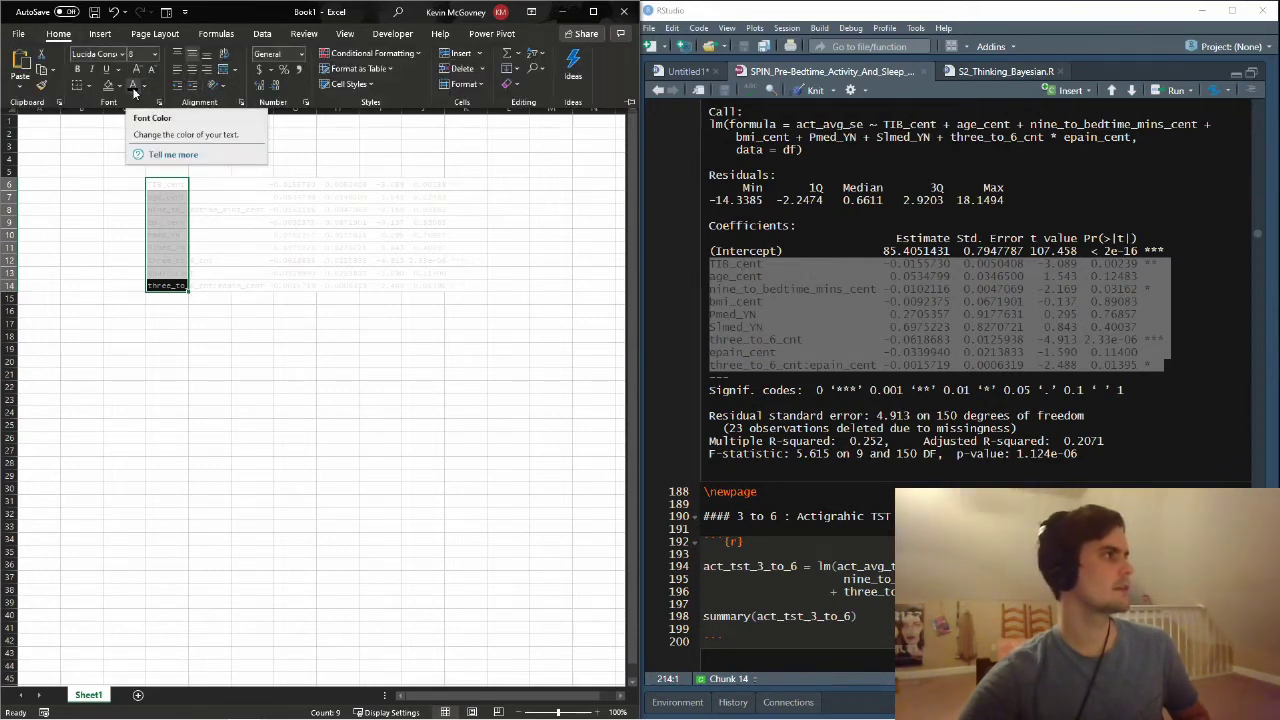
pyautogui.click(133, 87)
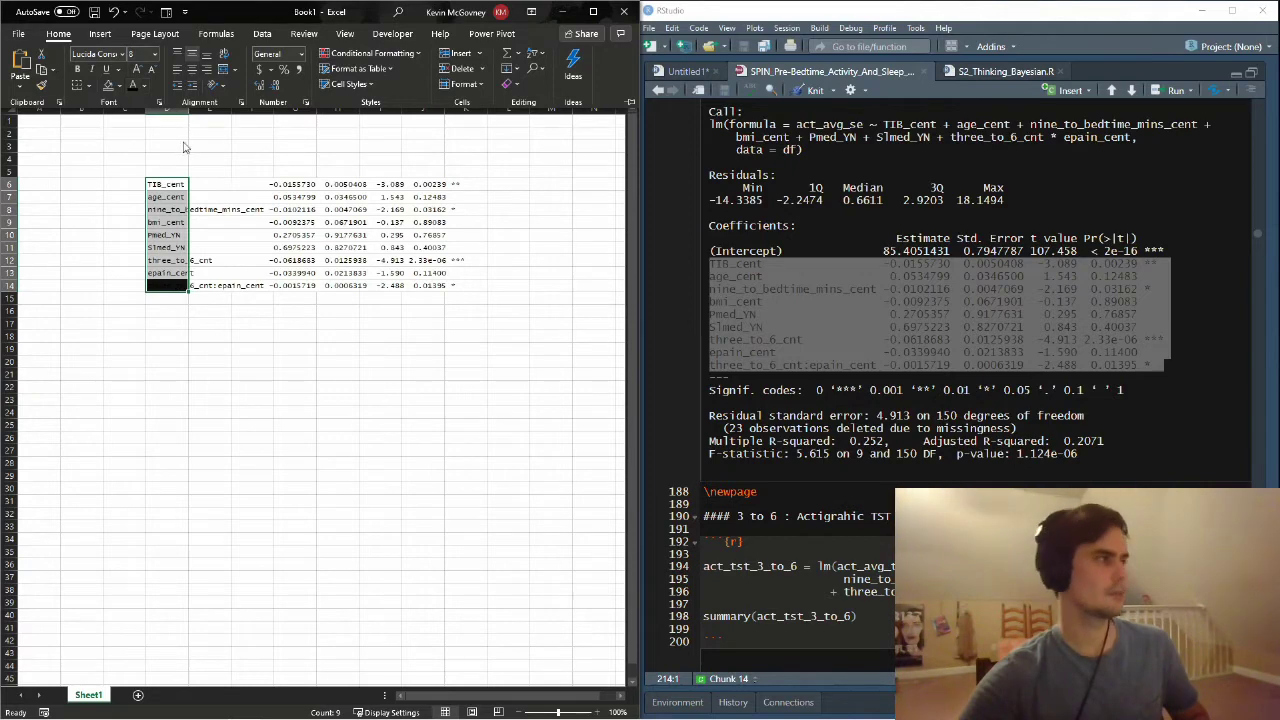
# - Inspect the contents of cell D6 and its neighbour E6 to see how the pasted TIB_cent row is stored
pyautogui.click(173, 183)
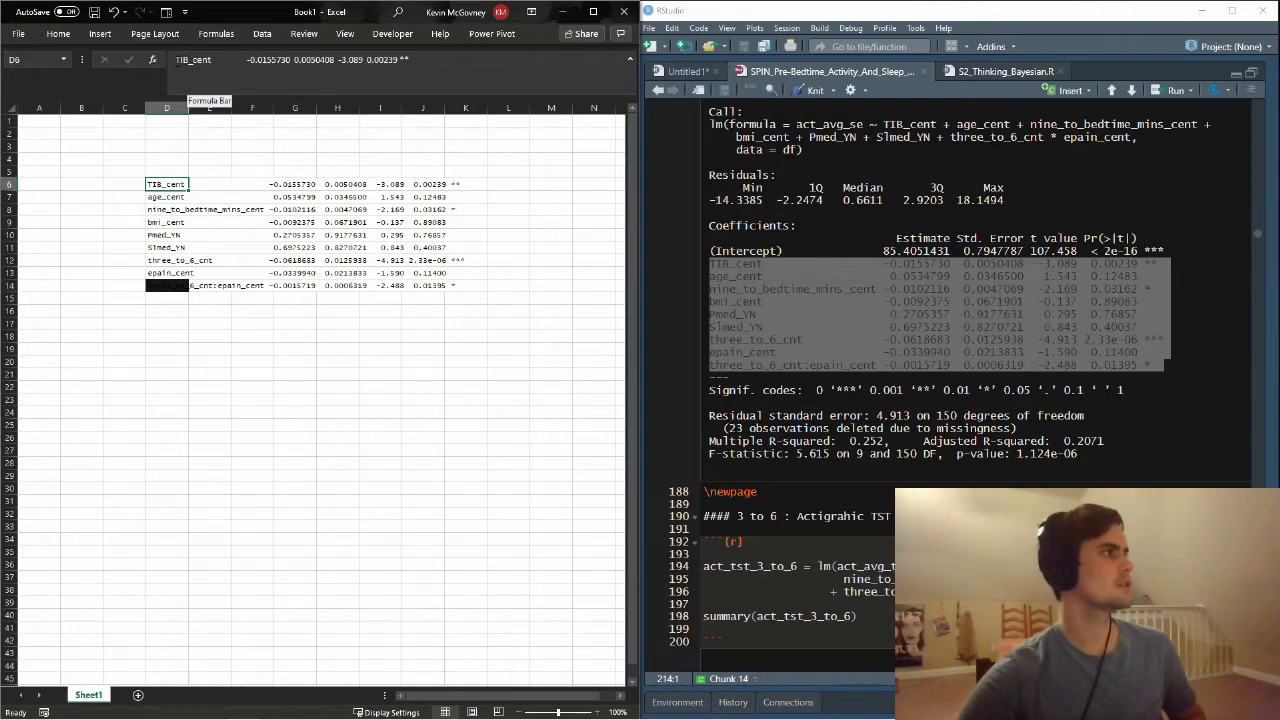
pyautogui.click(397, 60)
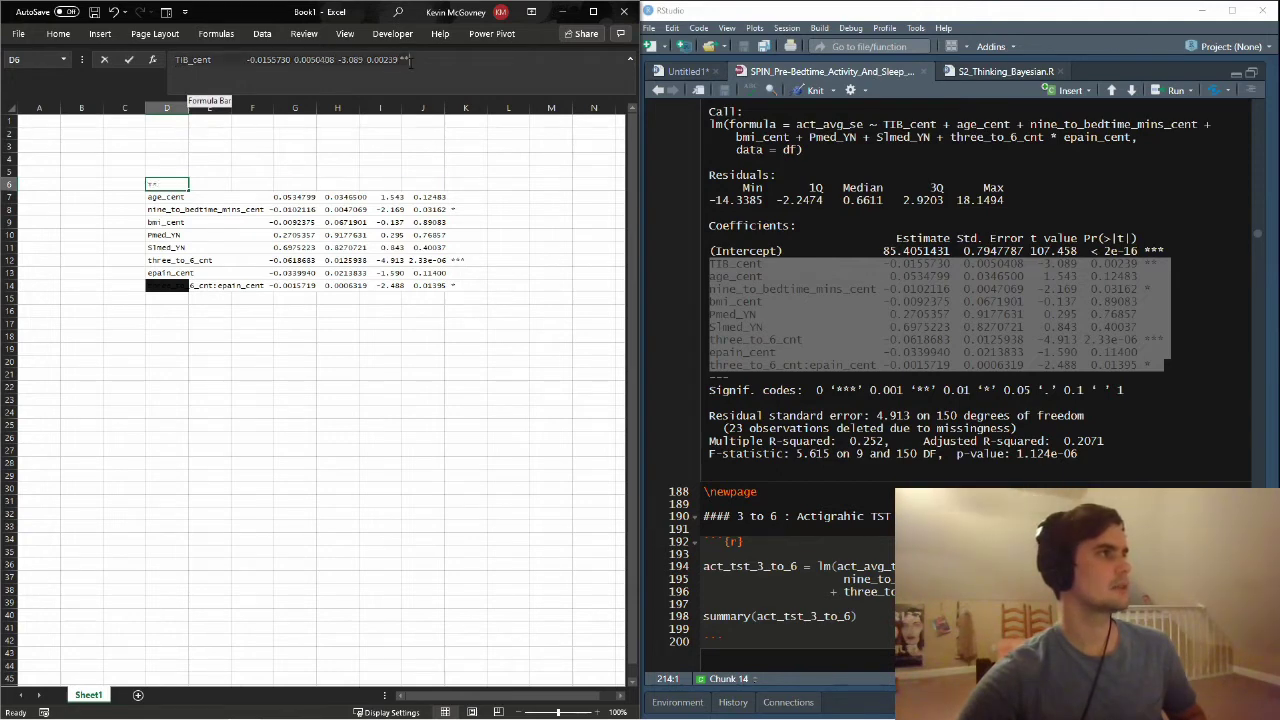
pyautogui.press('Return')
pyautogui.click(176, 185)
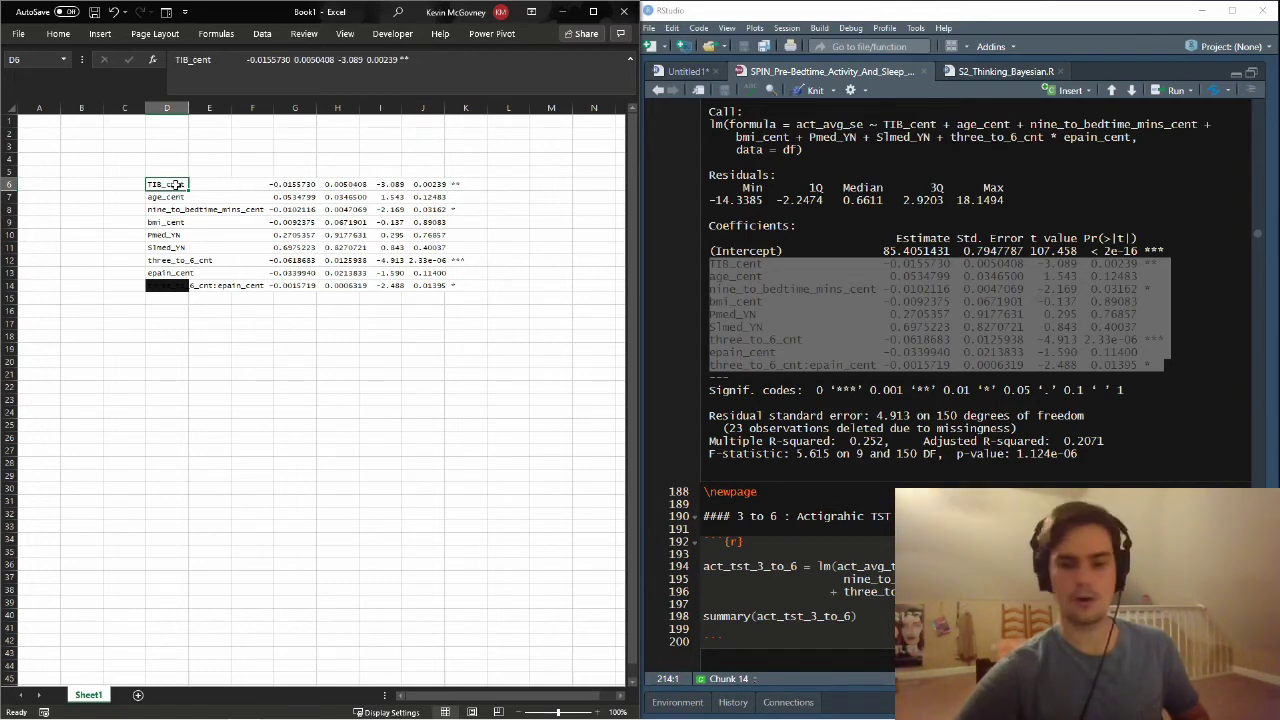
pyautogui.press('Right')
pyautogui.click(176, 185)
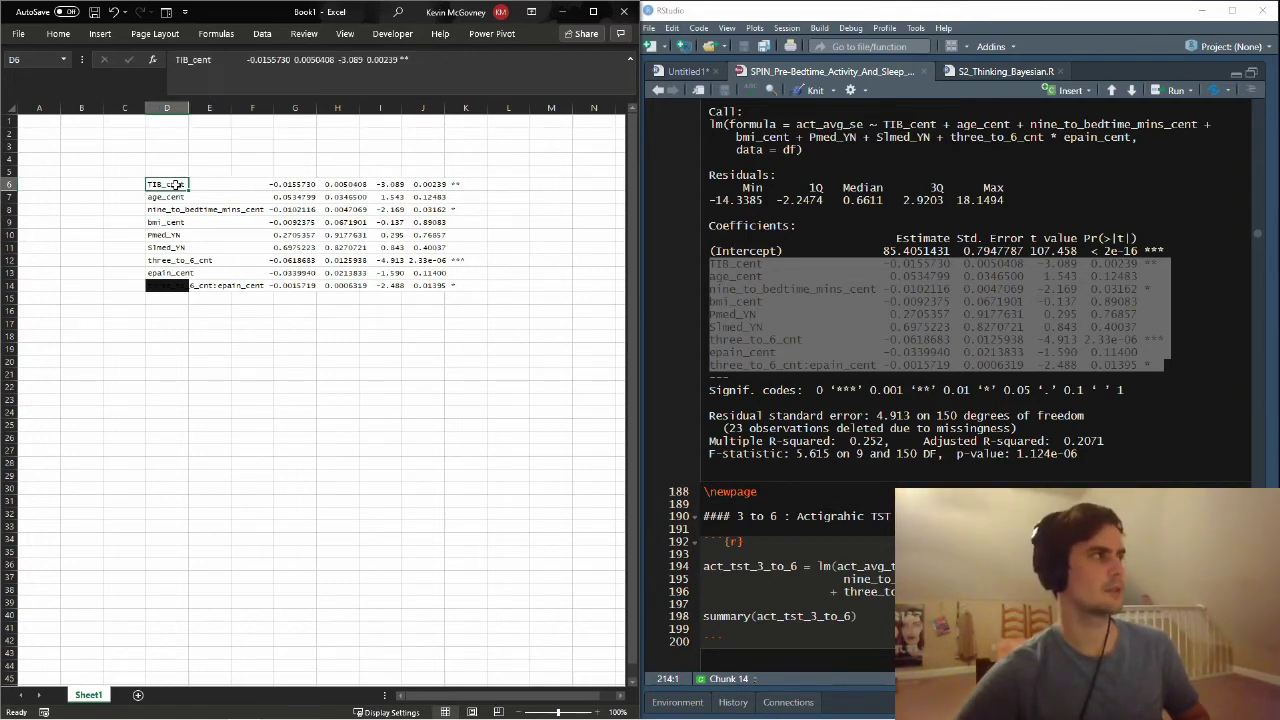
pyautogui.press('Right')
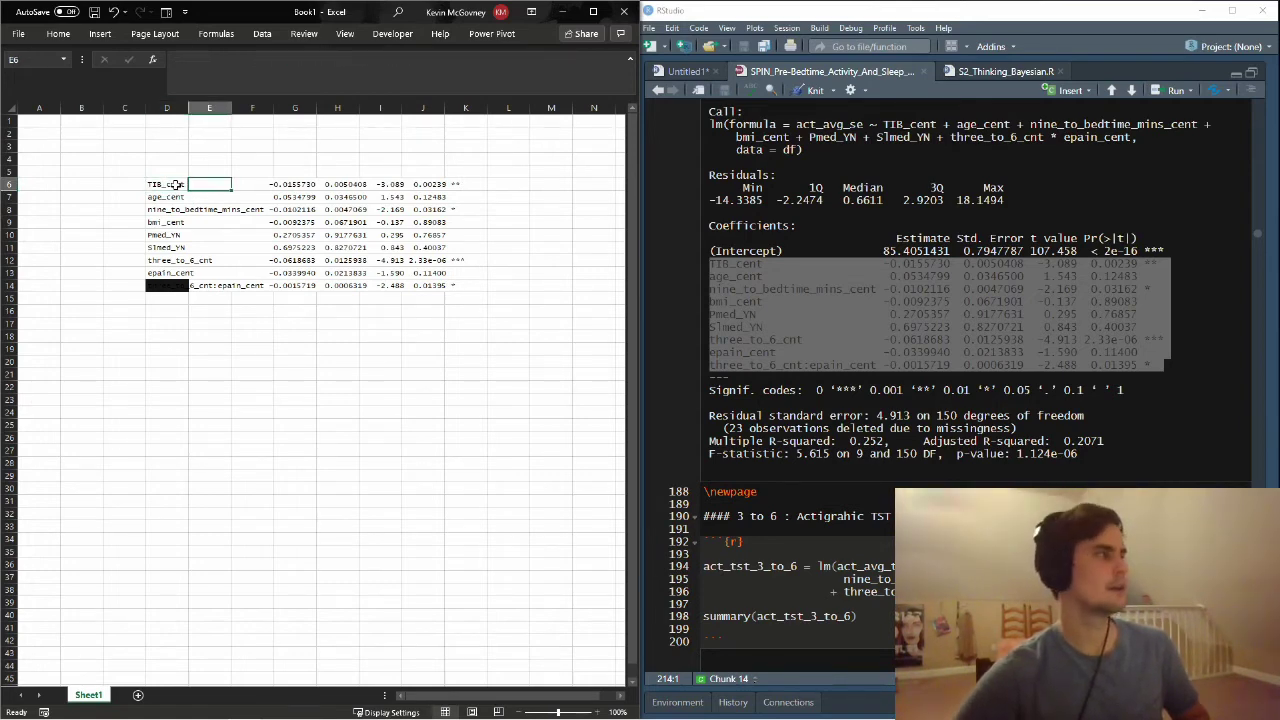
pyautogui.click(176, 185)
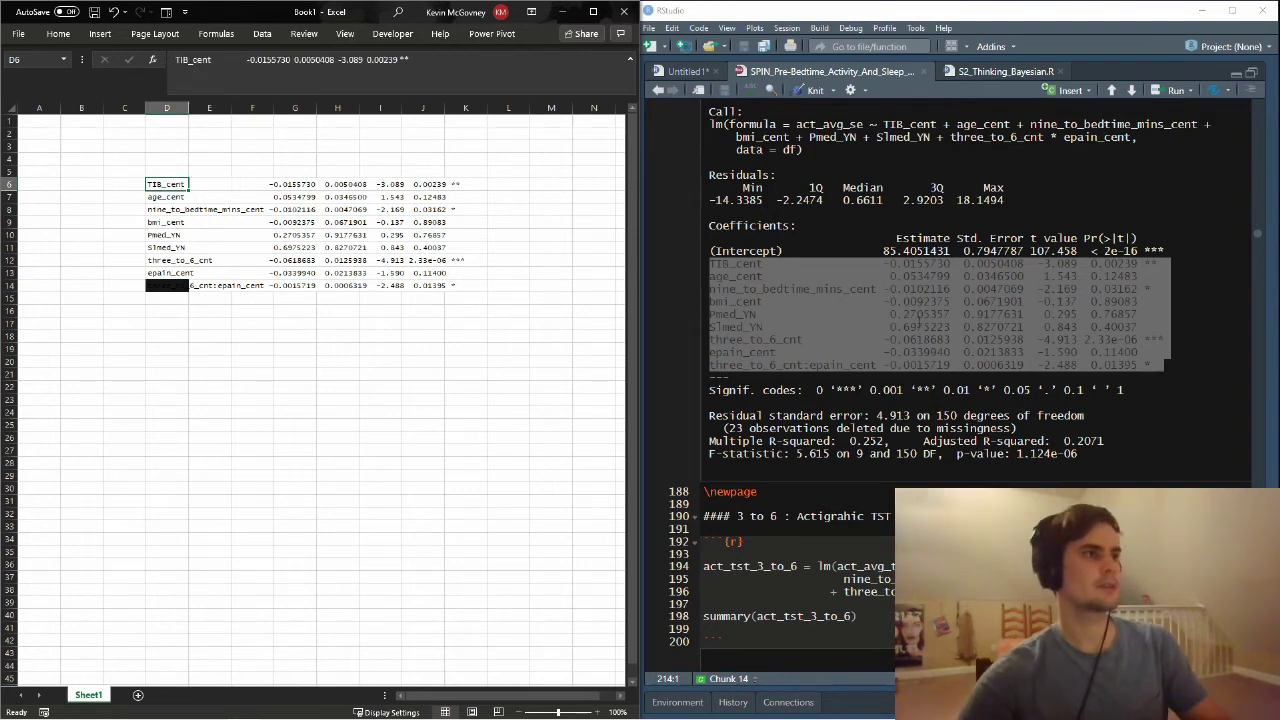
# - Copy the act_avg_tst model's coefficient rows, excluding the intercept, from RStudio into Excel starting at D17
pyautogui.click(1045, 288)
pyautogui.scroll(-5, 1000, 300)
pyautogui.scroll(-3, 960, 380)
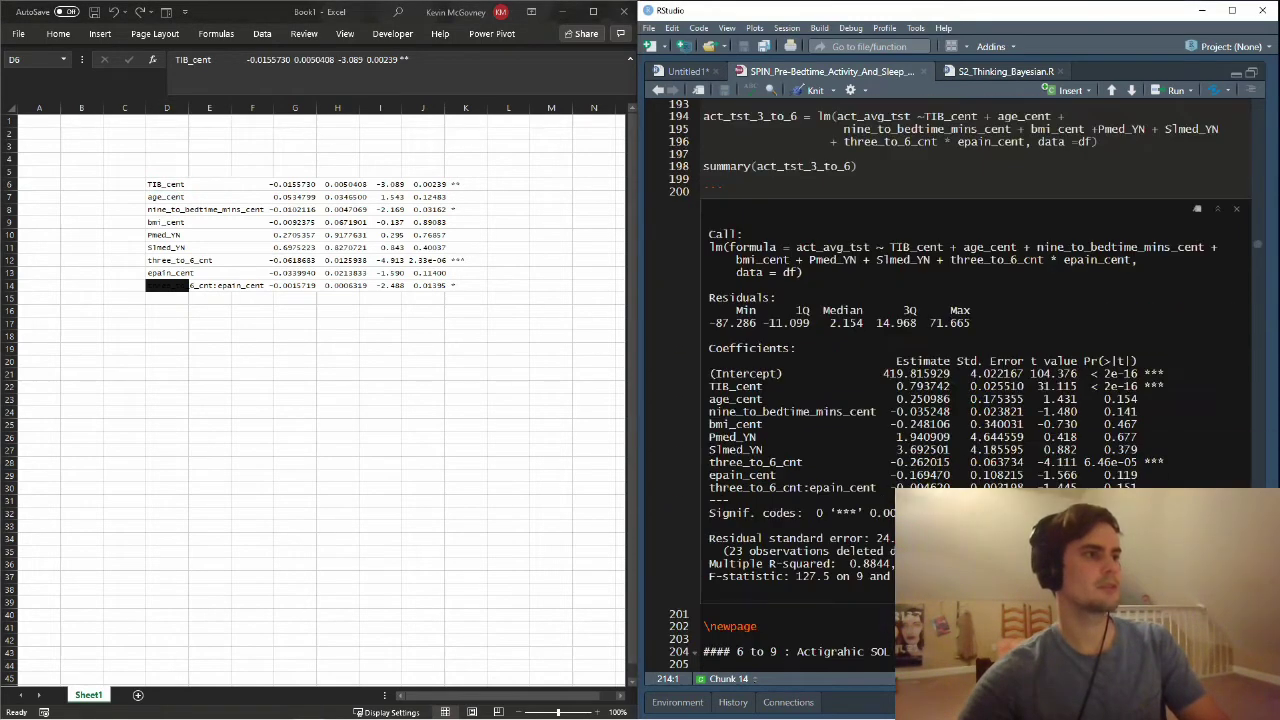
pyautogui.moveTo(709, 381); pyautogui.dragTo(876, 490)
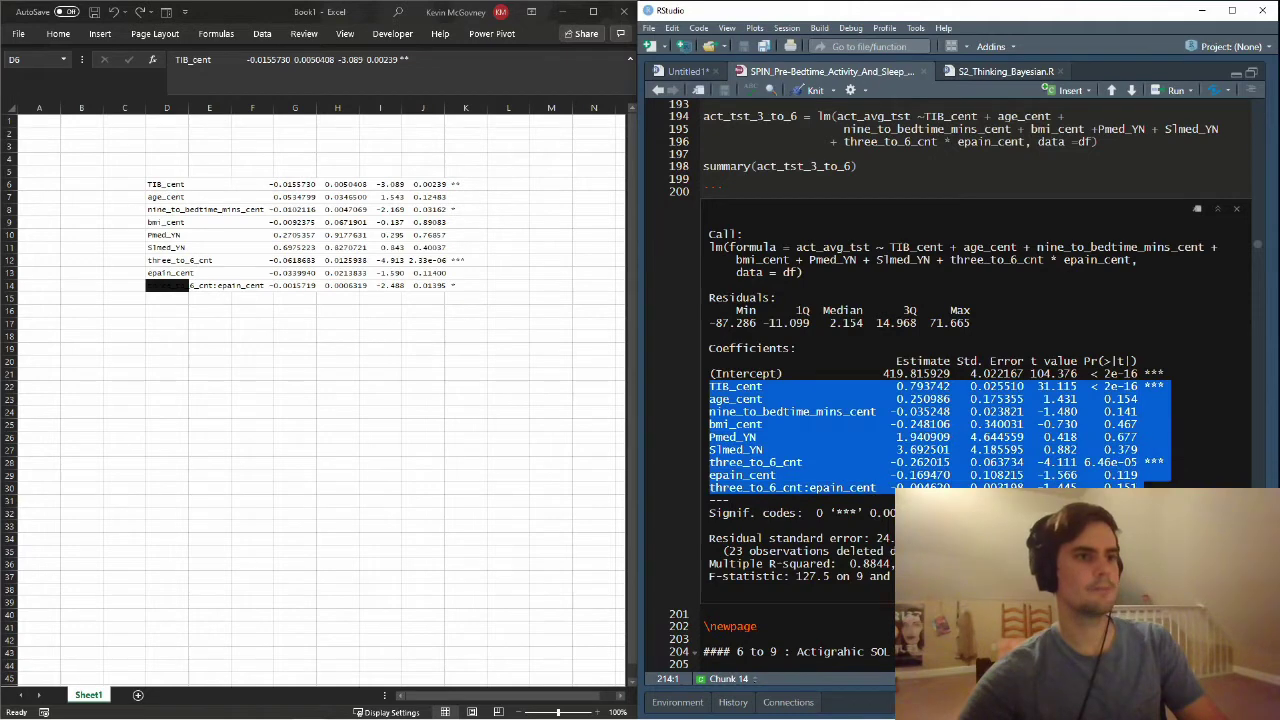
pyautogui.click(180, 324)
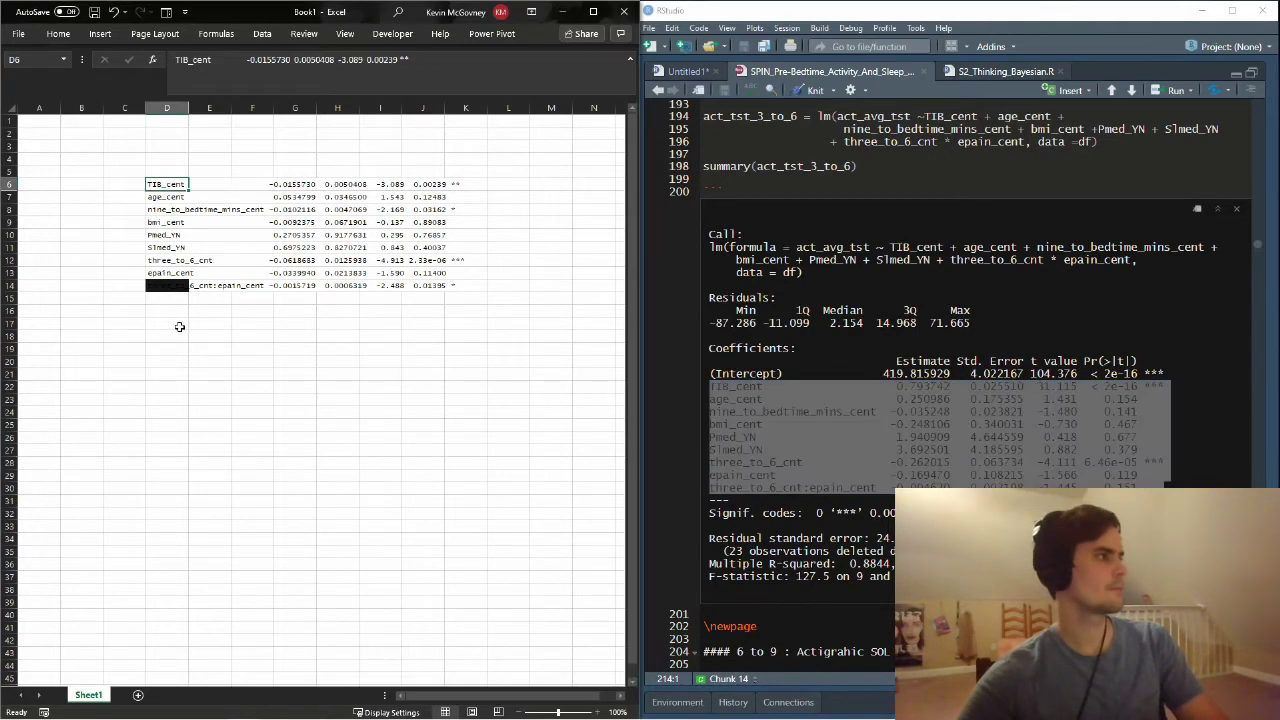
pyautogui.hotkey('ctrl', 'v')
pyautogui.click(262, 436)
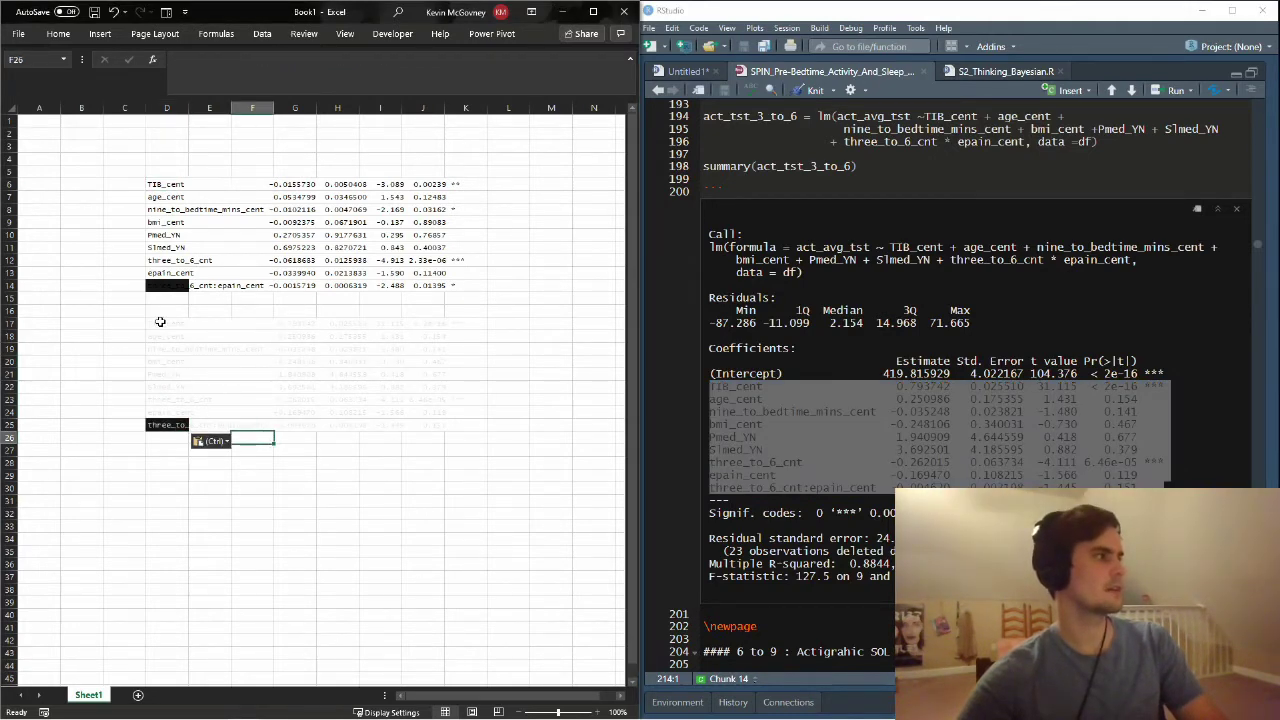
# - Set the font color of all of column D to black
pyautogui.click(166, 107)
pyautogui.click(71, 35)
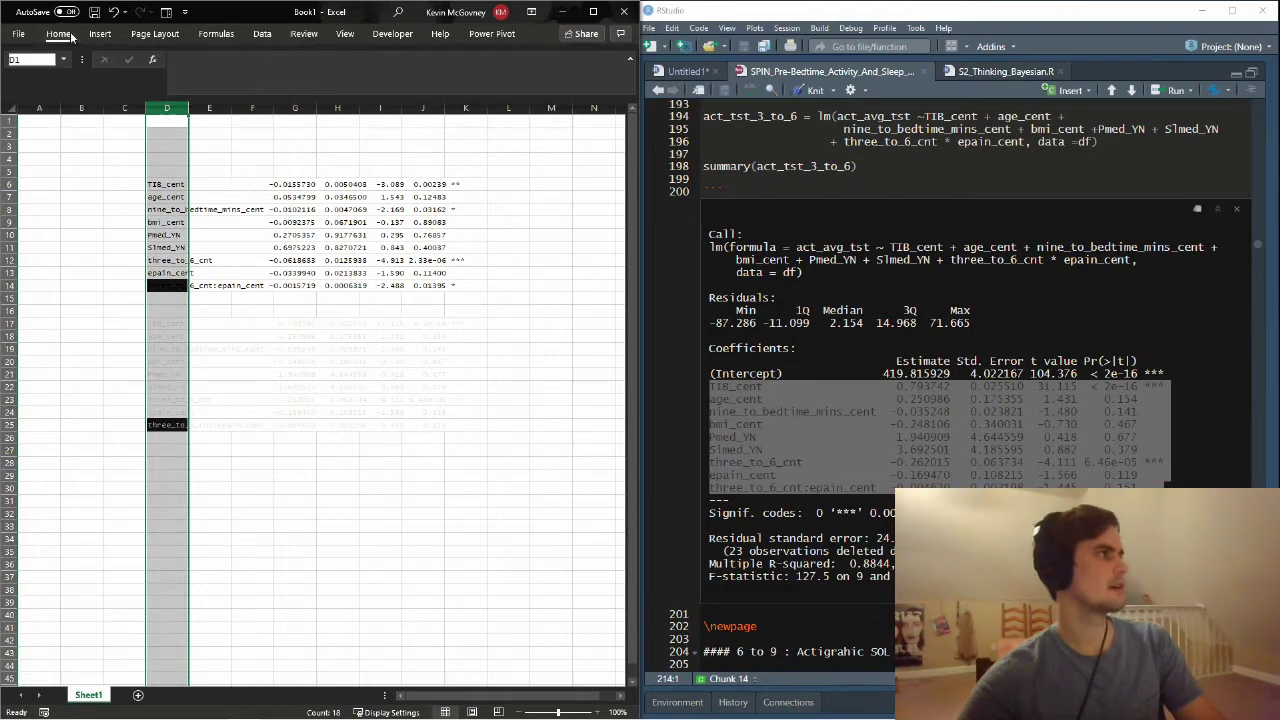
pyautogui.click(135, 87)
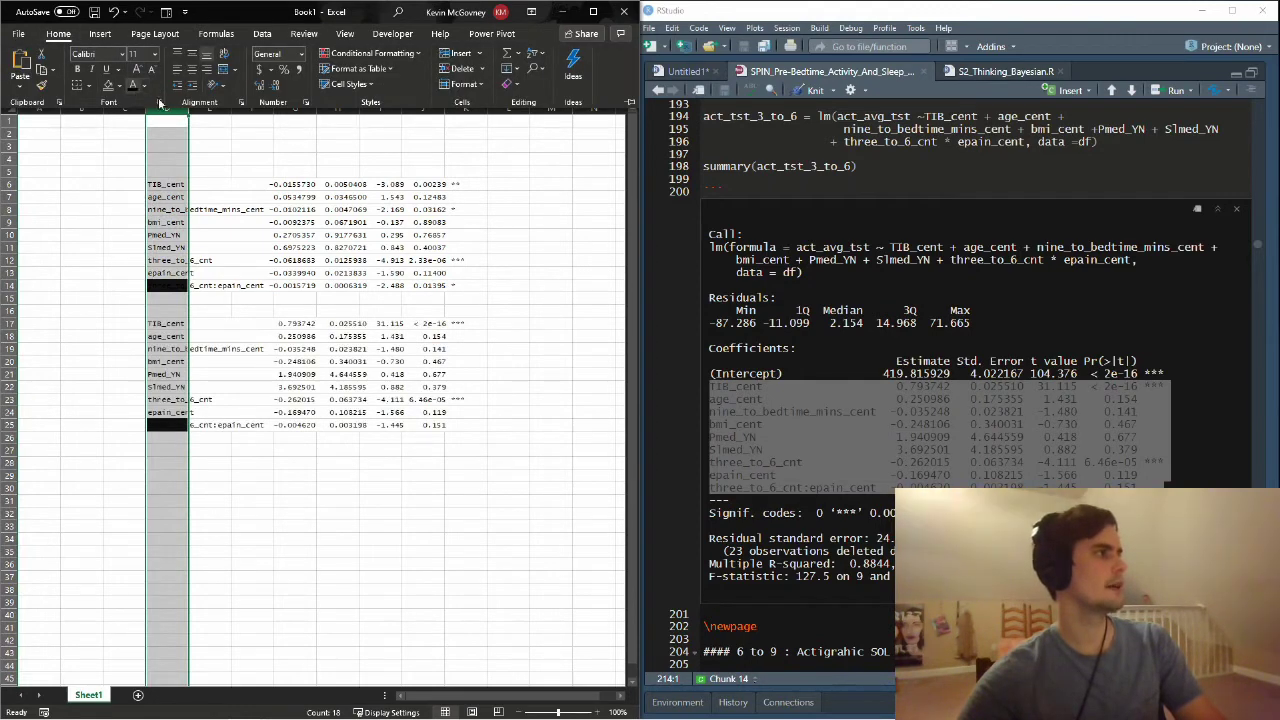
# - Split column D into separate columns with Text to Columns as delimited data, using only space and treating consecutive delimiters as one
pyautogui.click(262, 35)
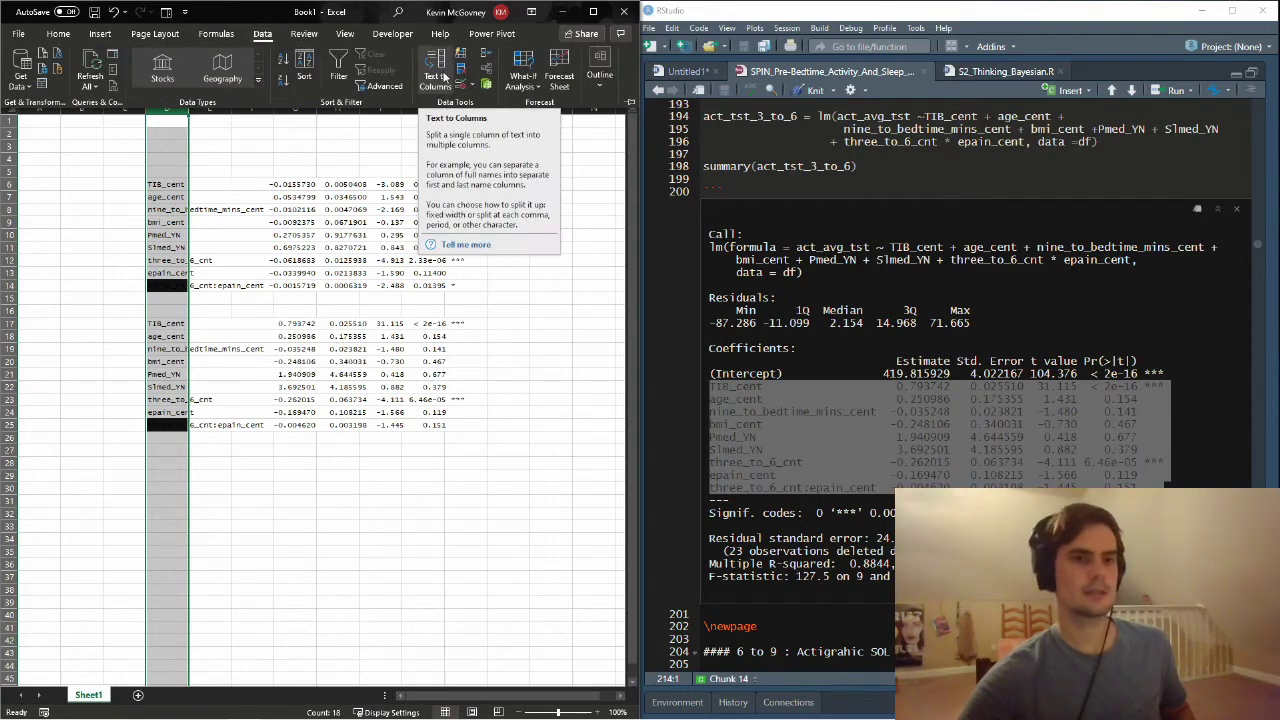
pyautogui.click(444, 77)
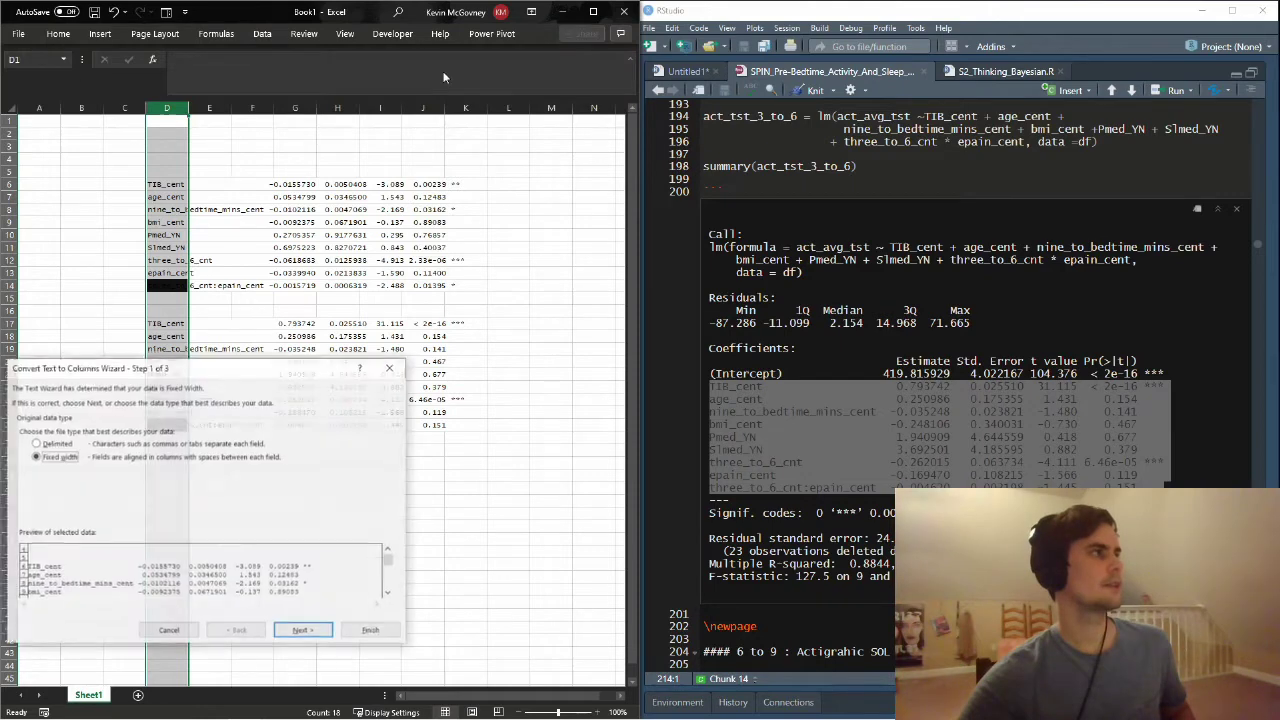
pyautogui.moveTo(290, 370); pyautogui.dragTo(400, 237)
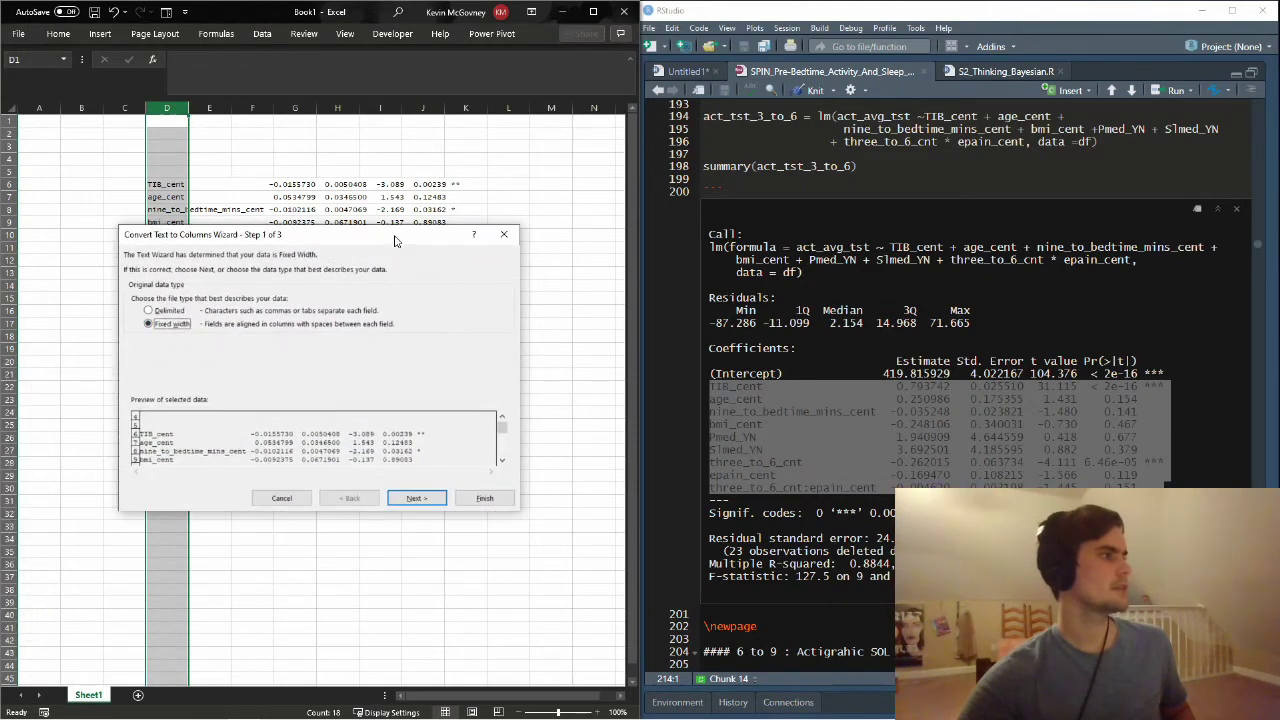
pyautogui.click(152, 311)
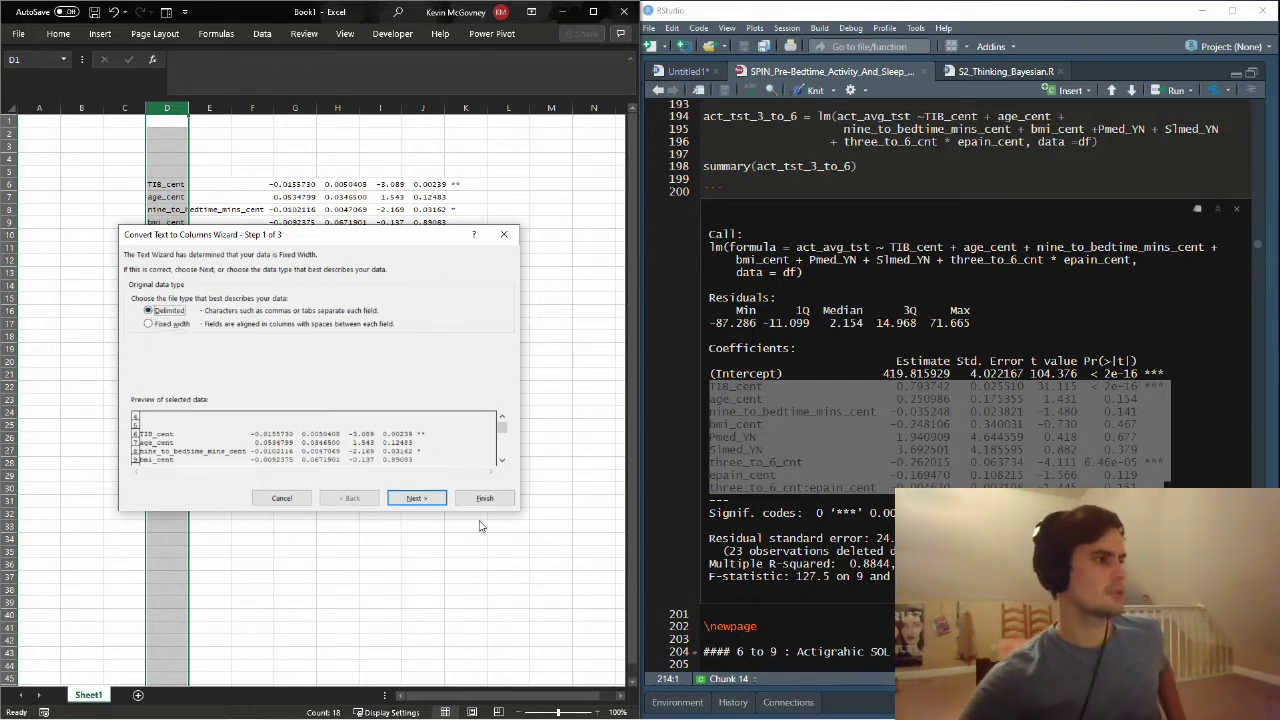
pyautogui.click(416, 498)
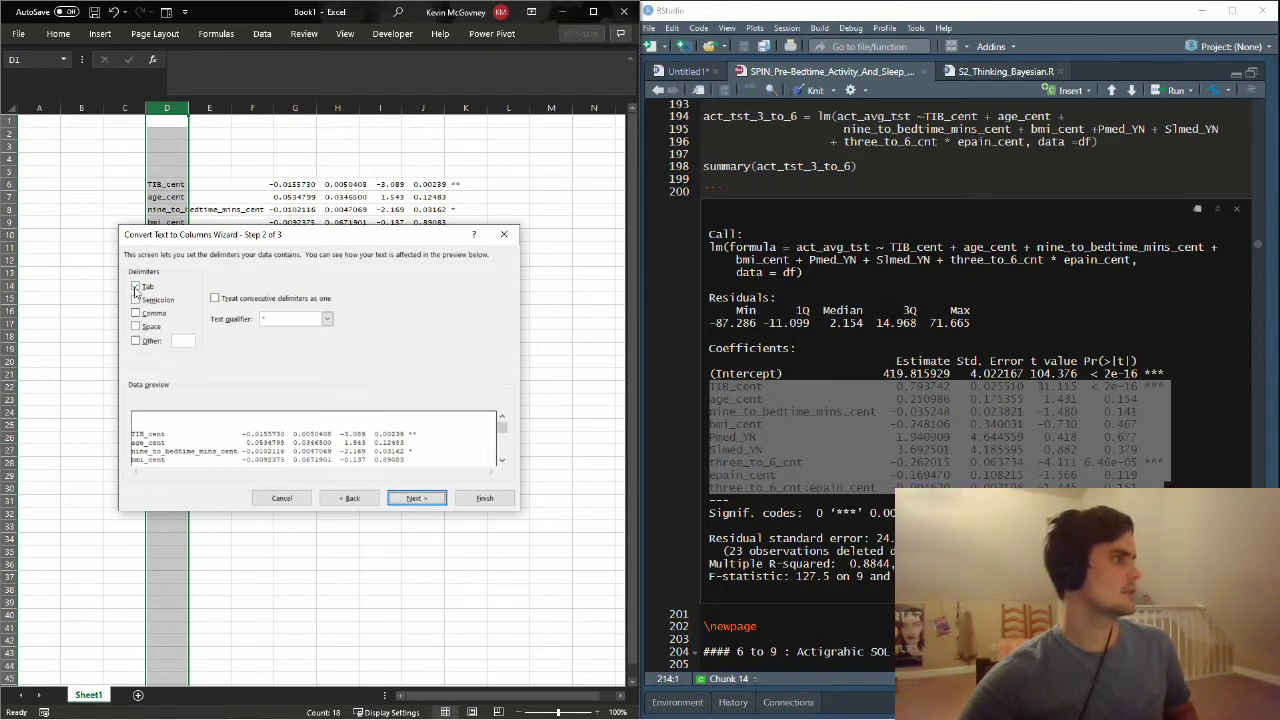
pyautogui.click(137, 327)
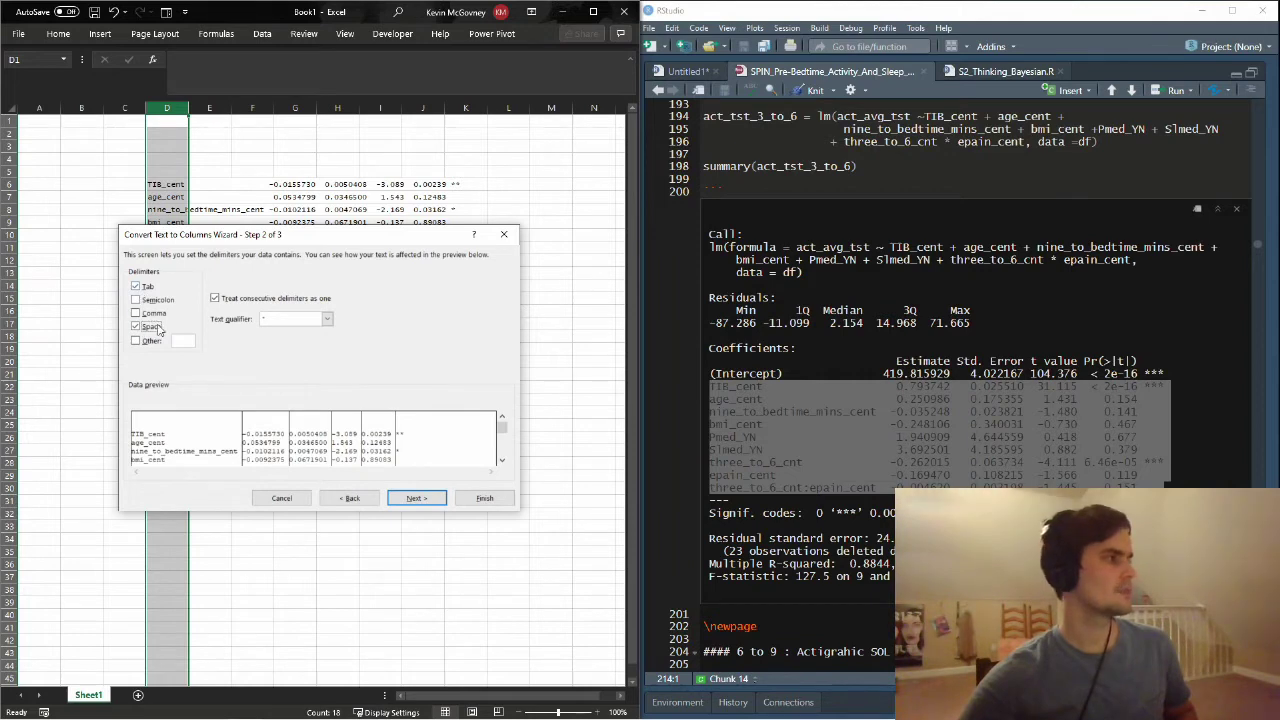
pyautogui.click(137, 286)
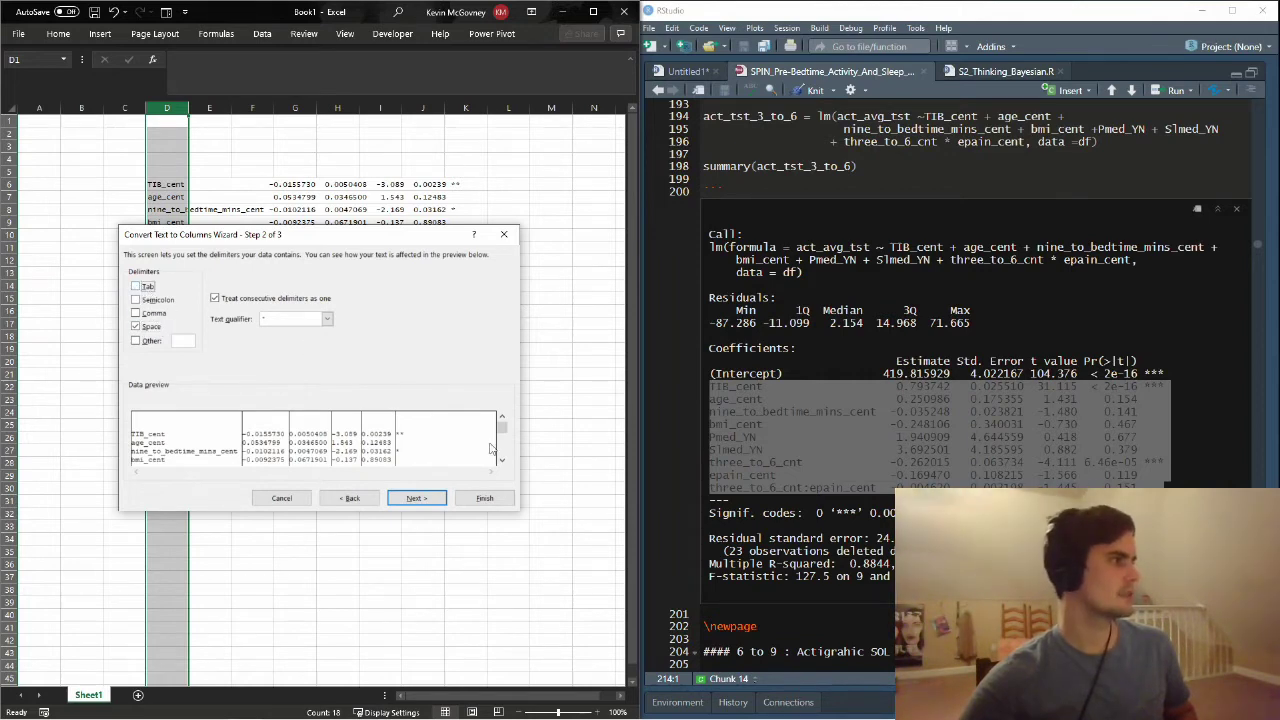
pyautogui.click(440, 502)
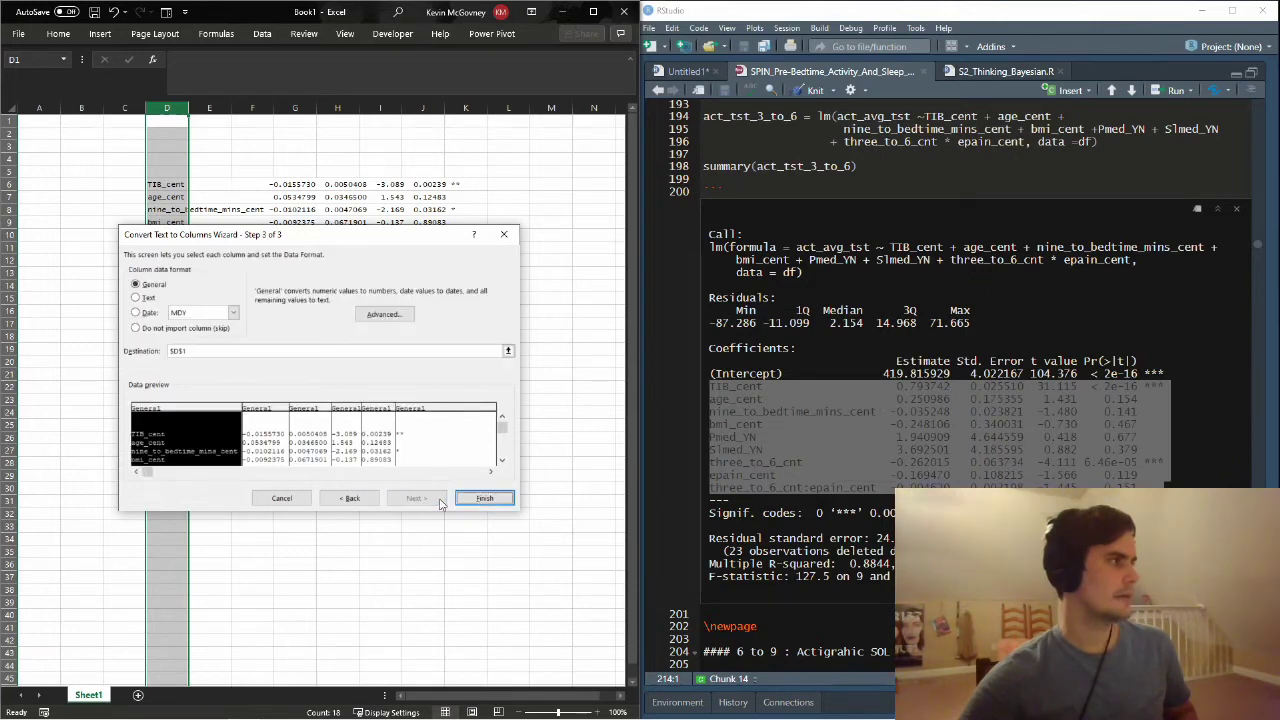
pyautogui.click(478, 498)
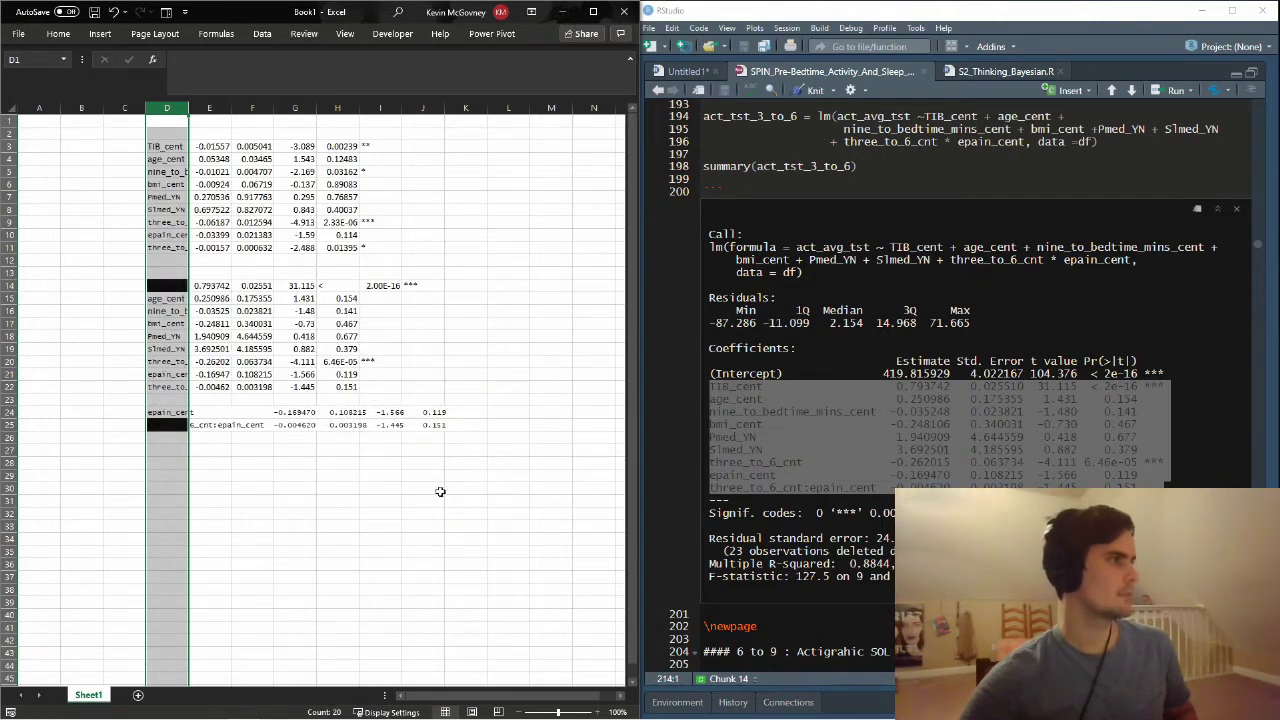
# - Examine the split values along the first TIB_cent row and down the p-value column of the upper table
pyautogui.click(182, 148)
pyautogui.click(210, 148)
pyautogui.click(236, 148)
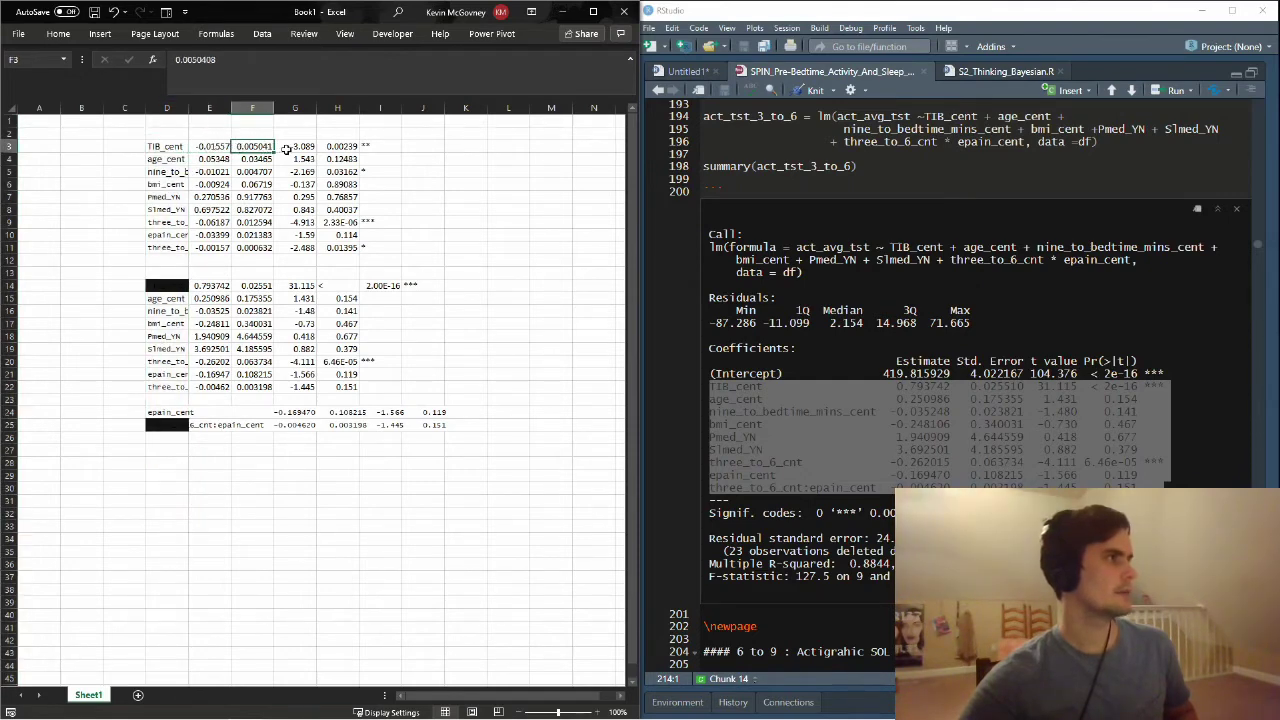
pyautogui.click(284, 148)
pyautogui.click(331, 148)
pyautogui.click(331, 171)
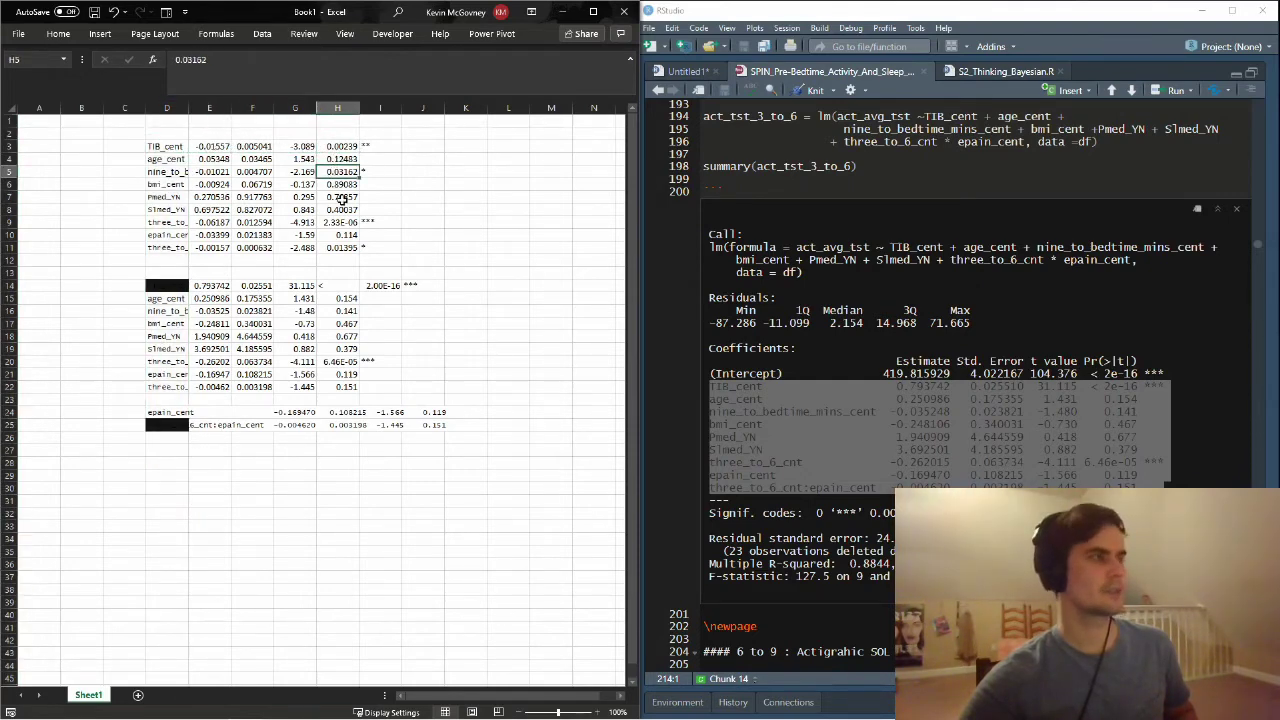
pyautogui.click(340, 197)
pyautogui.click(340, 222)
# - Format the coefficient values in E3:H22 to show two decimal places
pyautogui.moveTo(208, 146); pyautogui.dragTo(335, 386)
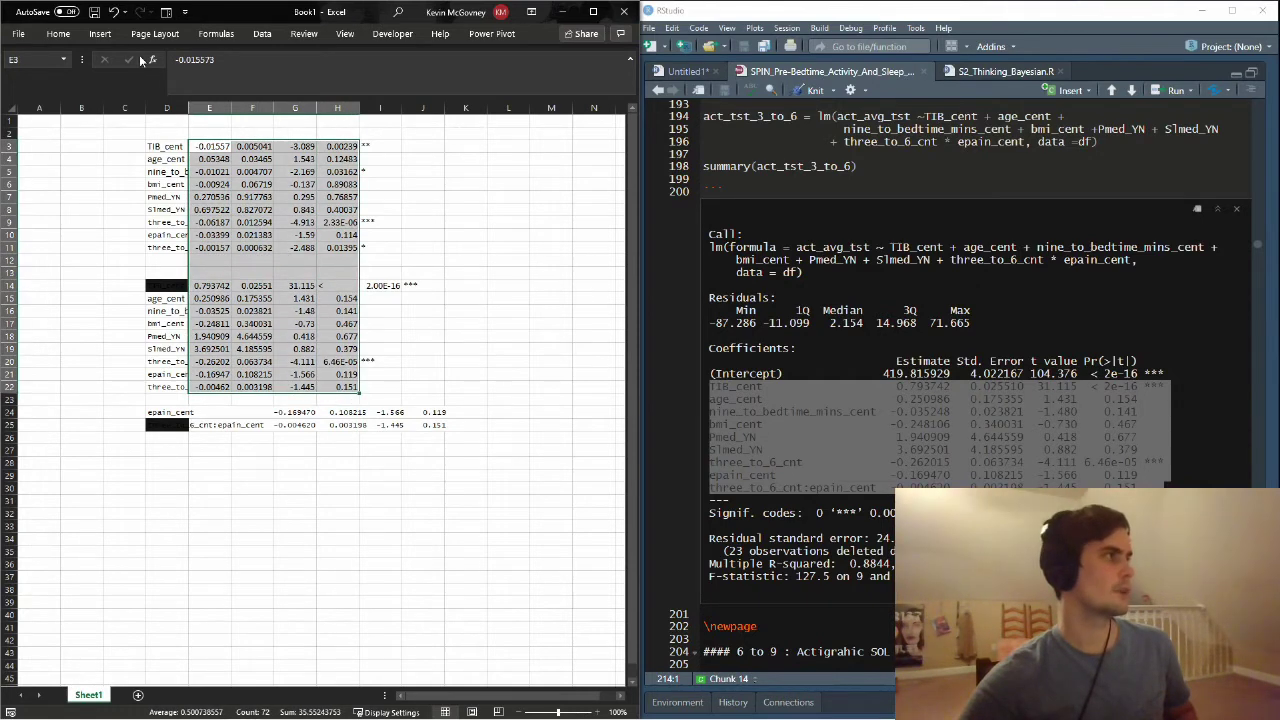
pyautogui.click(74, 36)
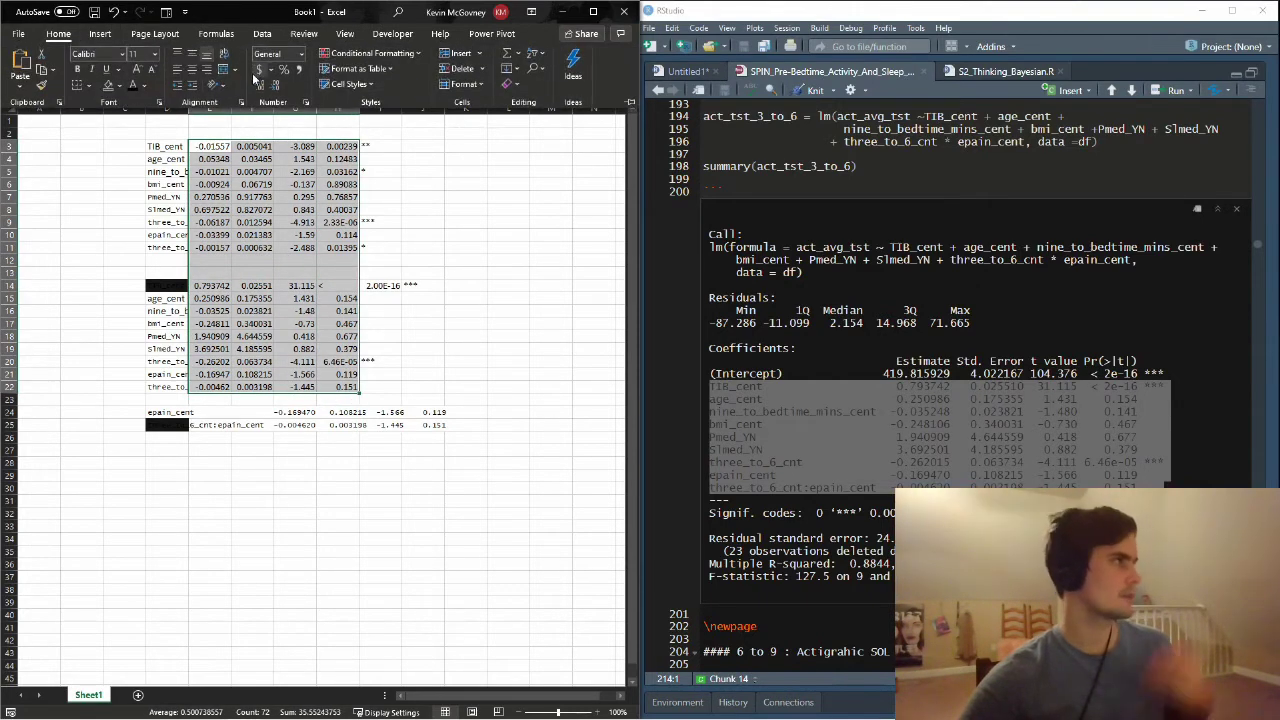
pyautogui.click(262, 86)
pyautogui.click(271, 86)
pyautogui.click(271, 86)
pyautogui.click(271, 86)
pyautogui.click(271, 86)
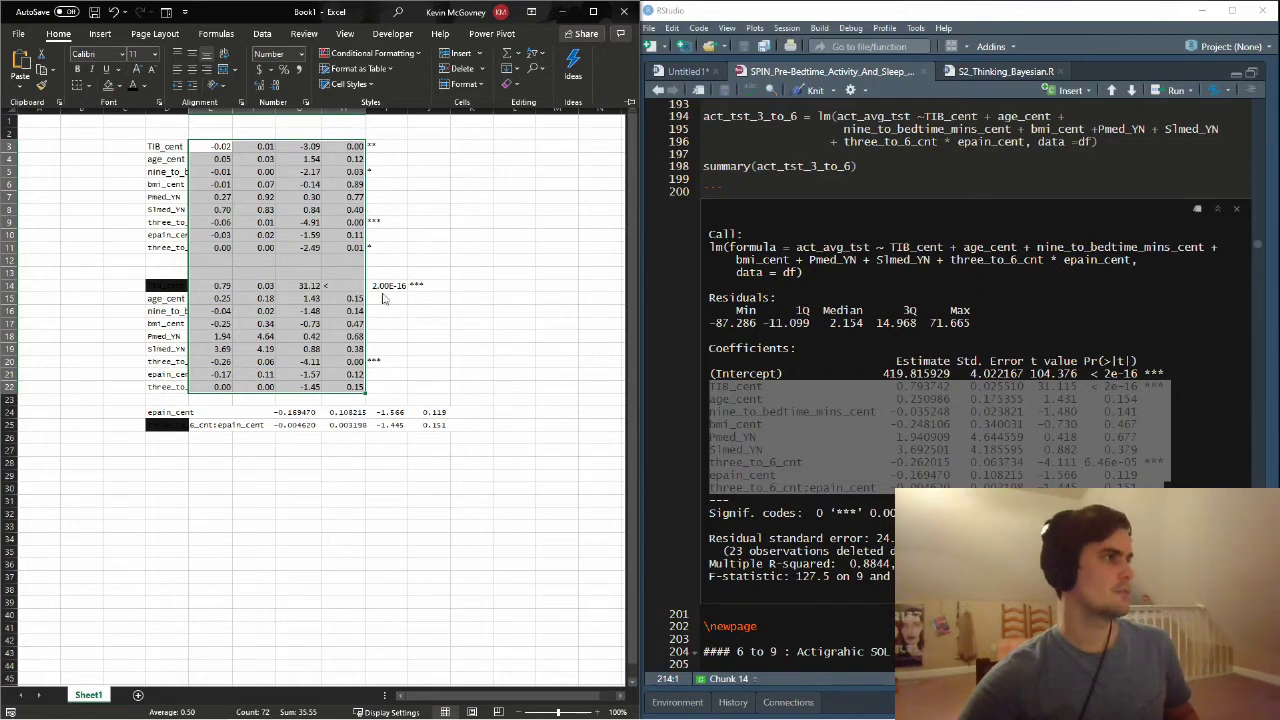
# - Copy the stray p-value from I14 into H14 so it lines up with the other p-values
pyautogui.click(343, 288)
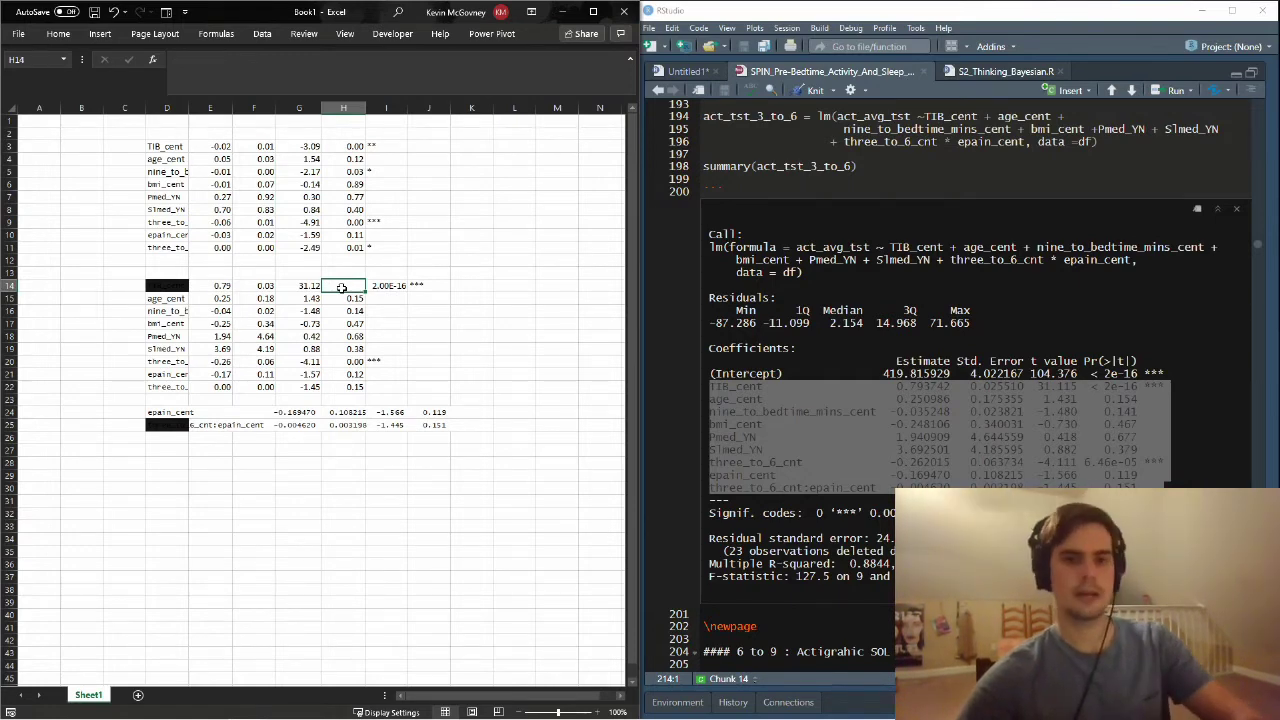
pyautogui.press('Right')
pyautogui.hotkey('ctrl', 'c')
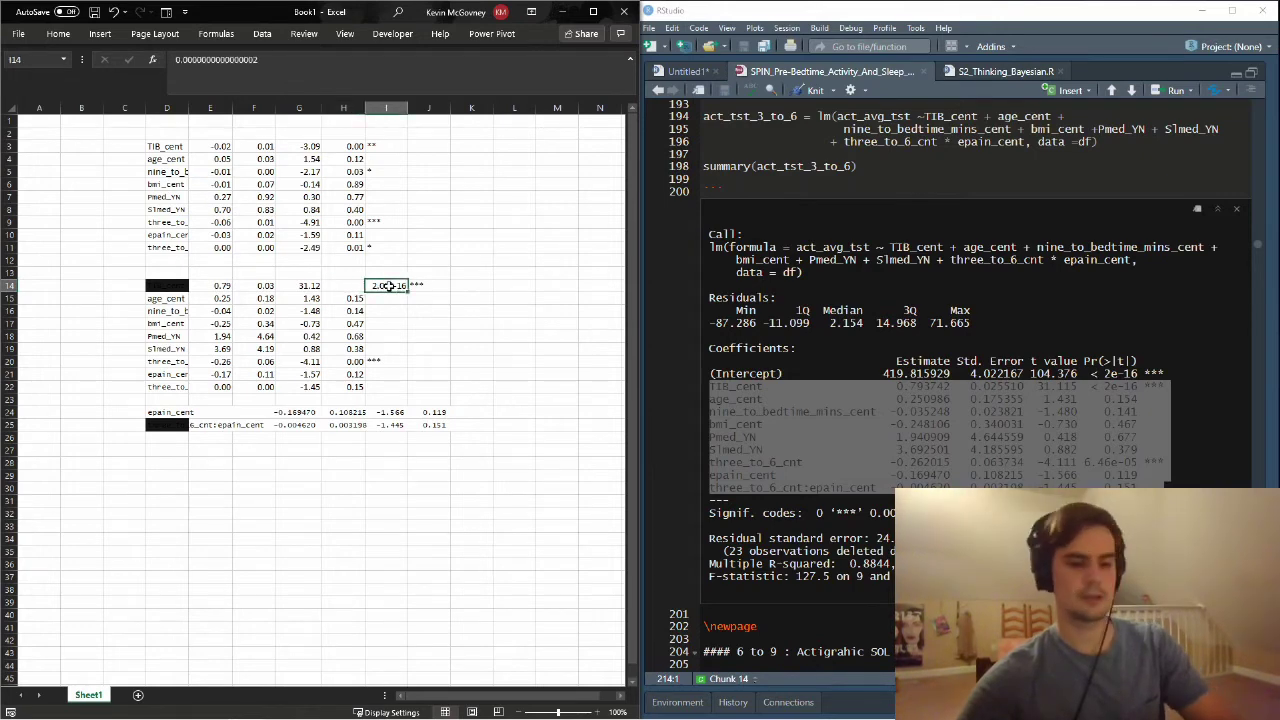
pyautogui.click(340, 286)
pyautogui.hotkey('ctrl', 'v')
pyautogui.press('Right')
pyautogui.press('Down')
pyautogui.press('Down')
# - Format cell H14 as Number with two decimal places
pyautogui.rightClick(348, 286)
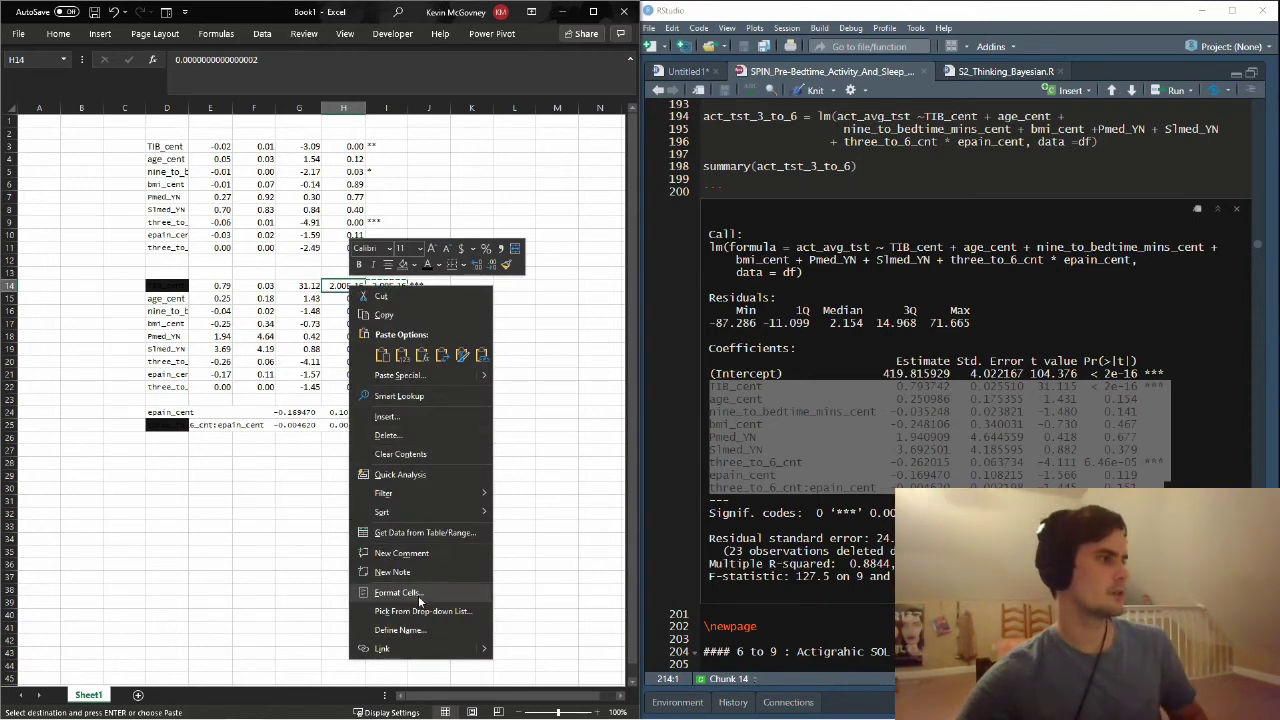
pyautogui.press('Escape')
pyautogui.press('Escape')
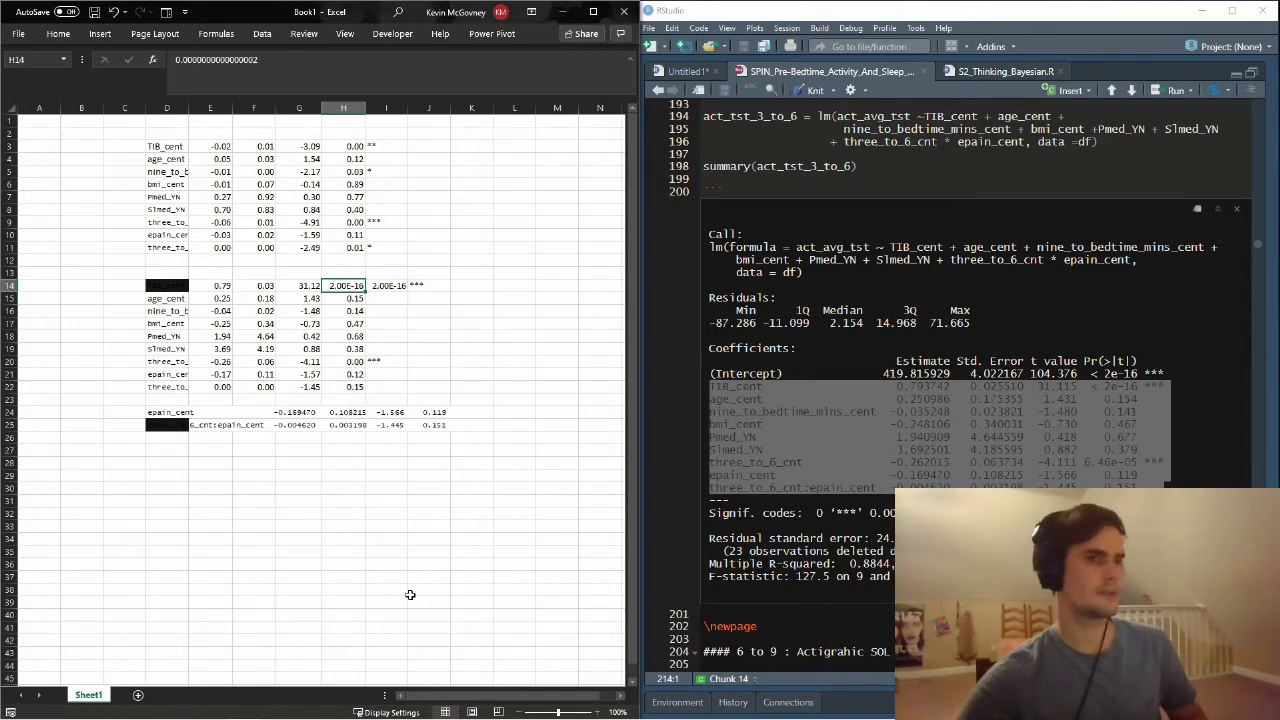
pyautogui.hotkey('ctrl', '1')
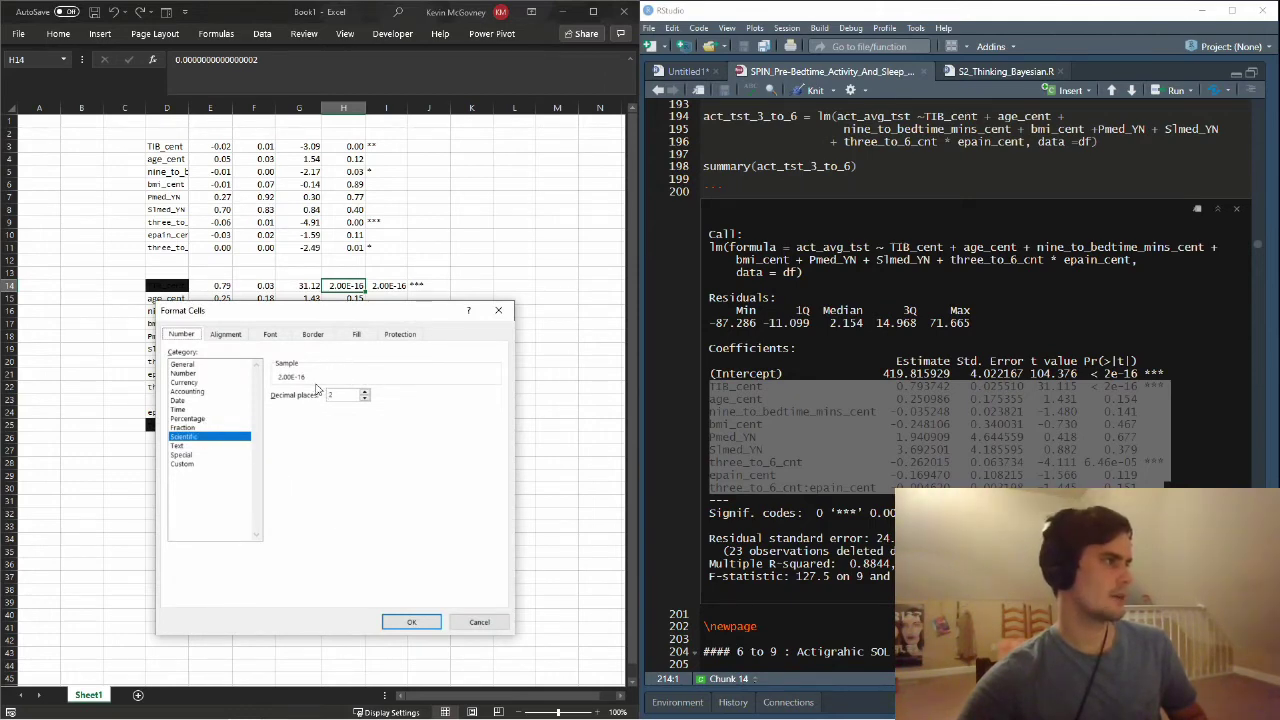
pyautogui.click(185, 373)
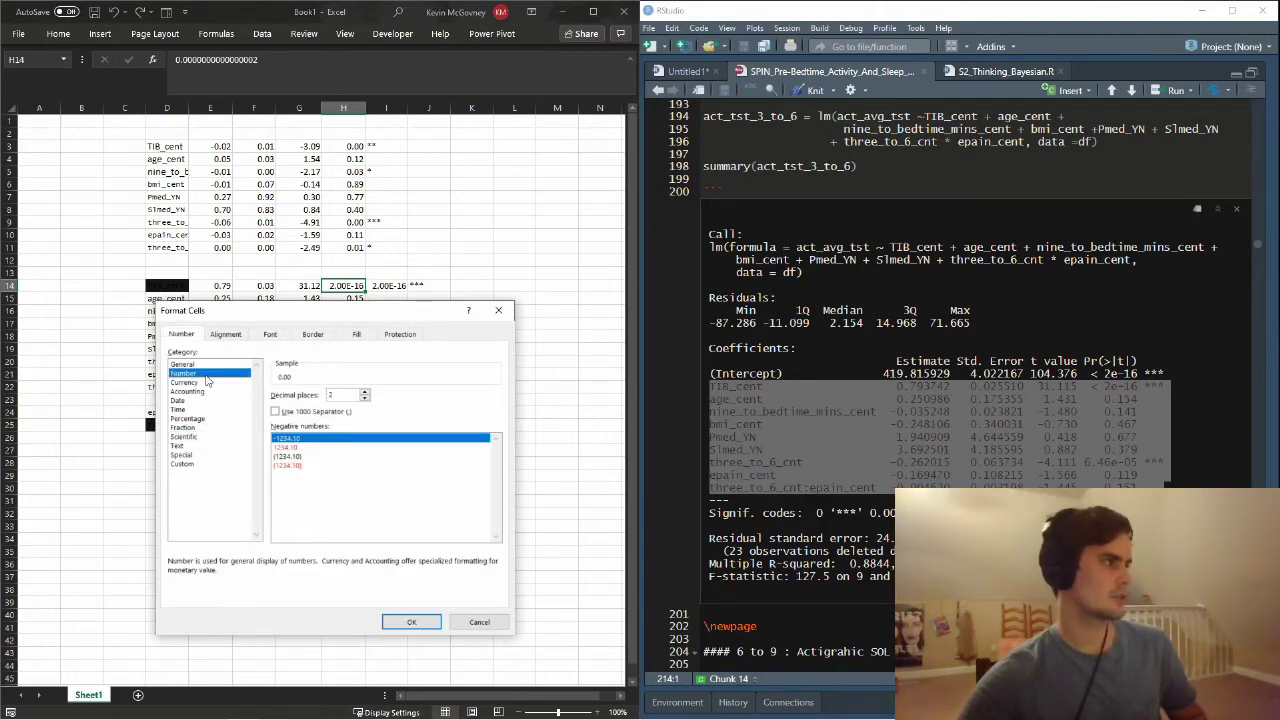
pyautogui.click(209, 440)
pyautogui.click(185, 373)
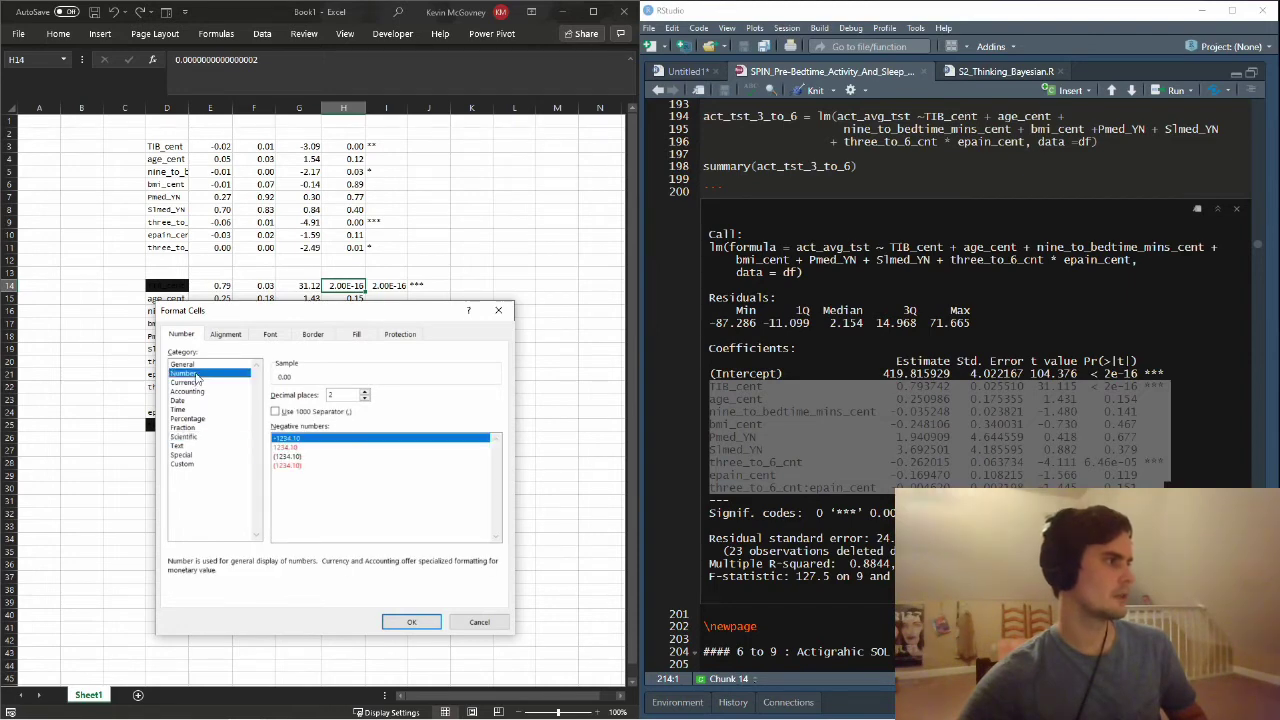
pyautogui.click(409, 621)
# - Clear the significance stars and the leftover p-value from I3:J22
pyautogui.click(398, 286)
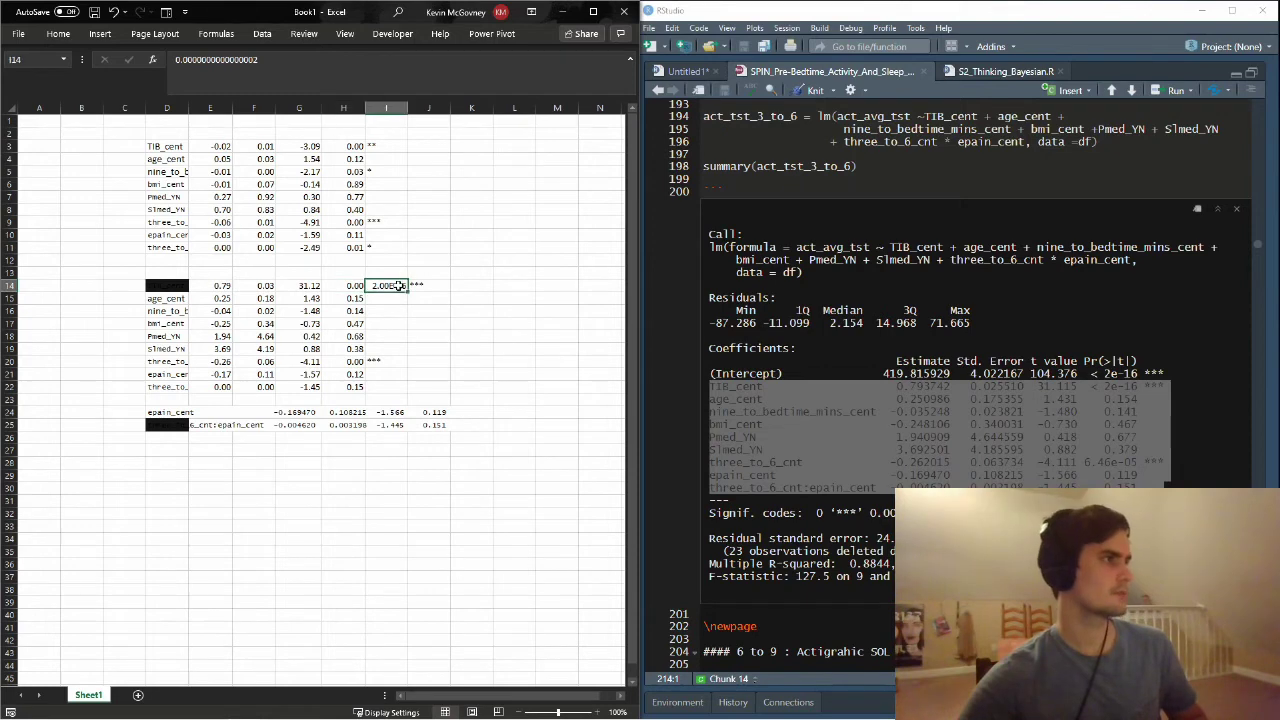
pyautogui.moveTo(390, 145); pyautogui.dragTo(436, 388)
pyautogui.press('Delete')
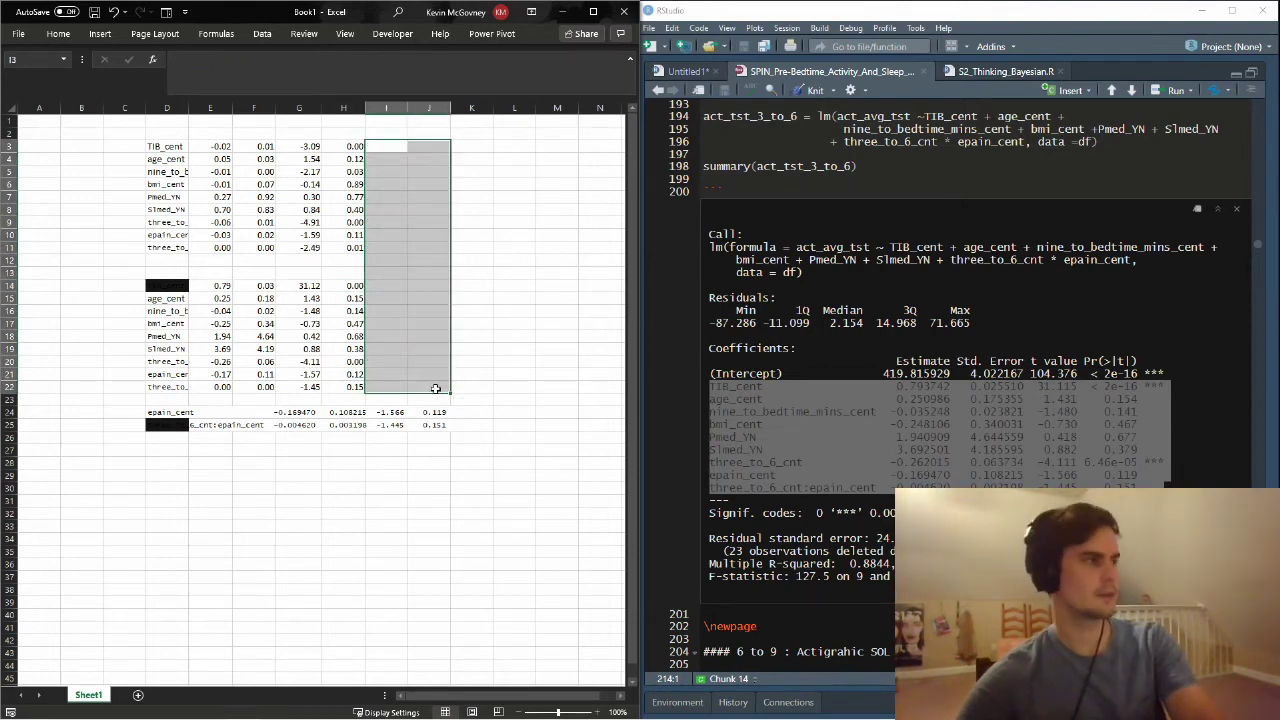
# - Examine the unrounded values behind the rounded cells along row 21 and up the p-value column of the lower table
pyautogui.click(312, 373)
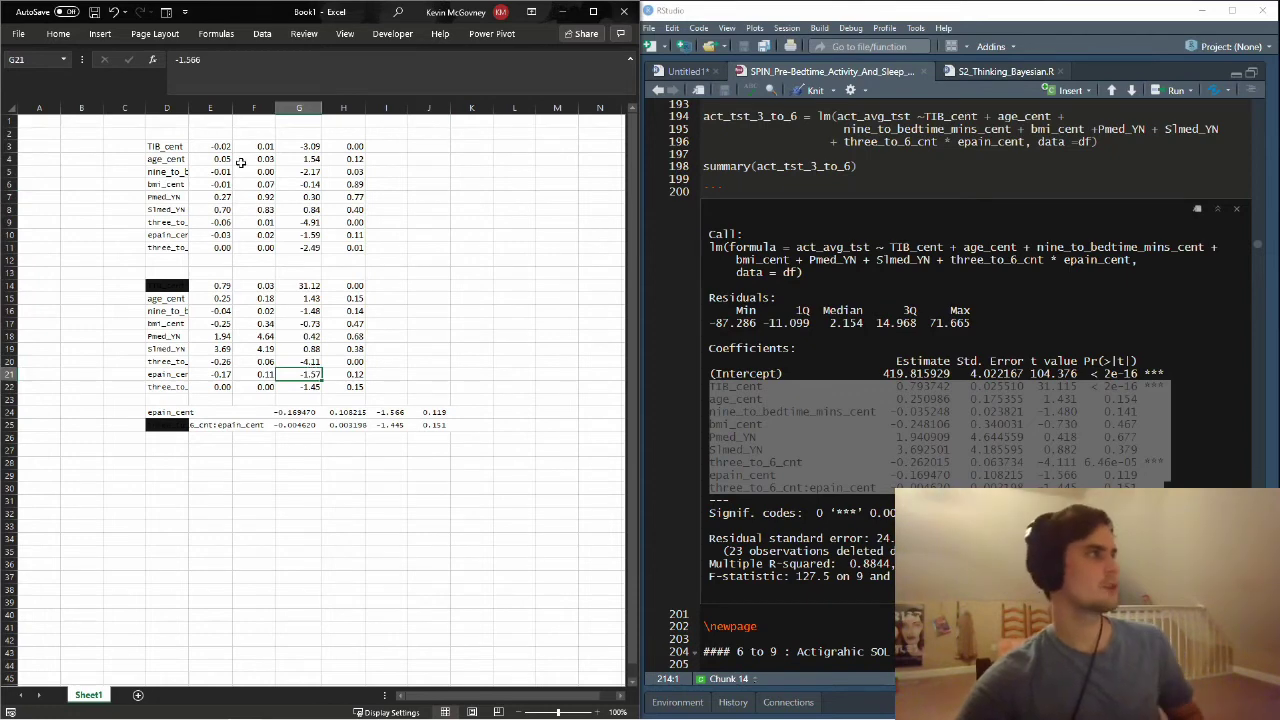
pyautogui.press('Left')
pyautogui.press('Left')
pyautogui.press('Right')
pyautogui.press('Right')
pyautogui.press('Right')
pyautogui.press('Right')
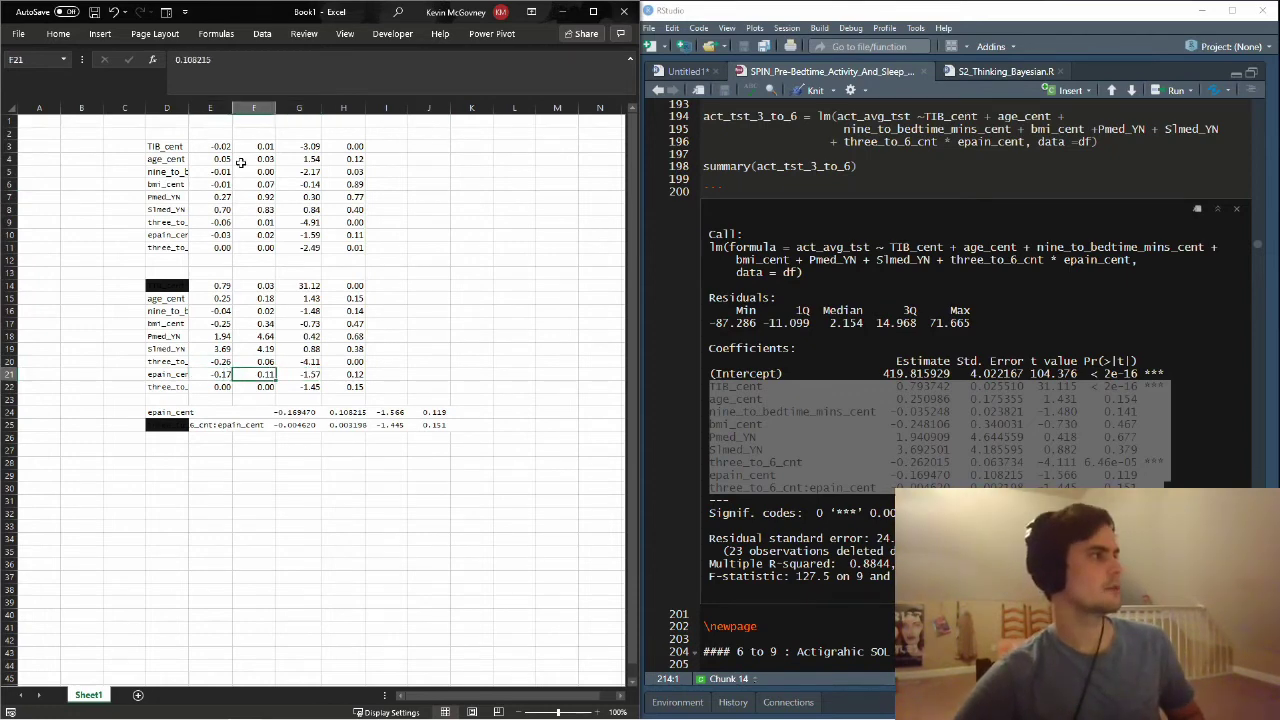
pyautogui.press('Left')
pyautogui.press('Up')
pyautogui.press('Up')
pyautogui.press('Up')
pyautogui.press('Up')
pyautogui.press('Up')
pyautogui.press('Up')
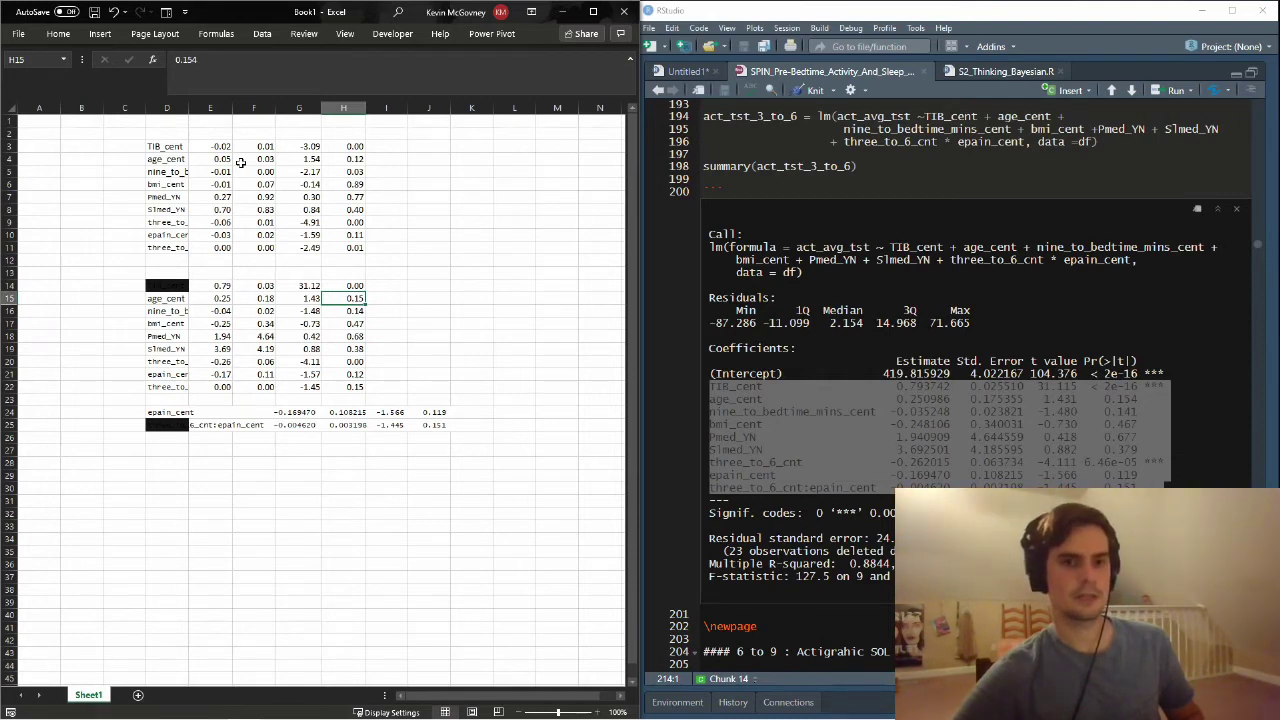
# - Copy the two leftover unsplit rows in D24:J25 to an empty area starting at L10
pyautogui.press('Right')
pyautogui.press('Right')
pyautogui.press('Right')
pyautogui.press('Right')
pyautogui.press('Down')
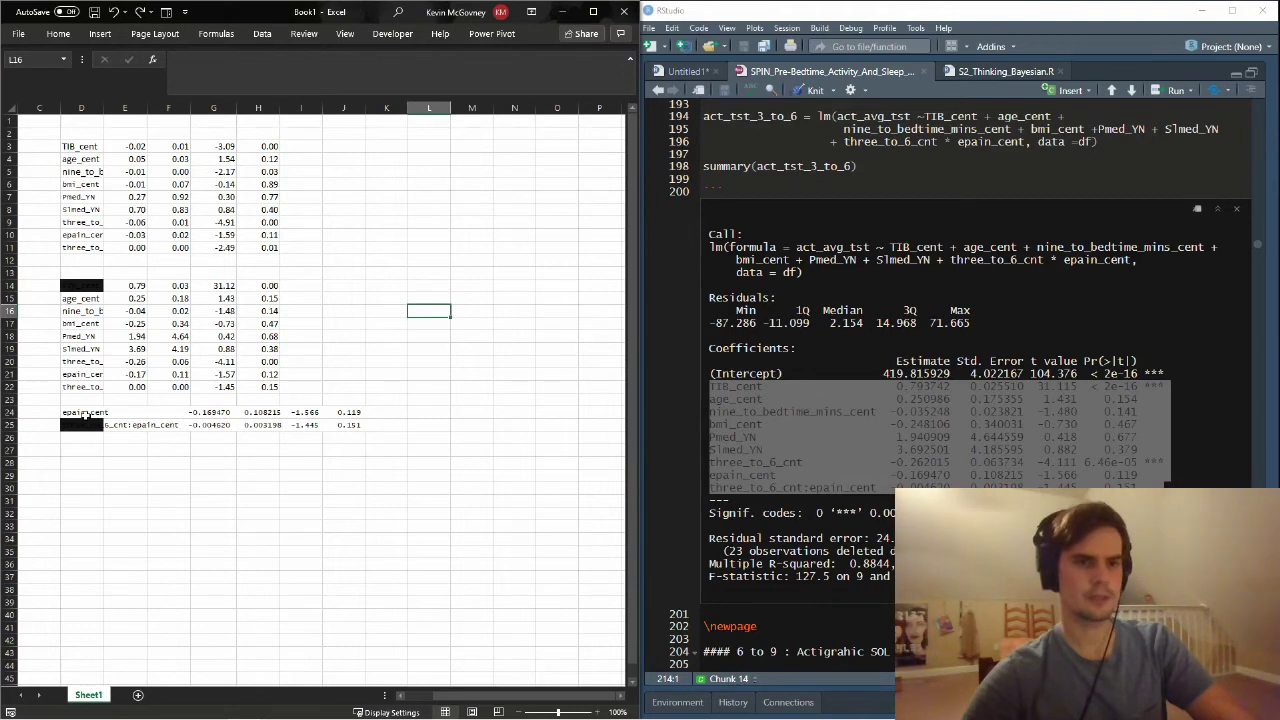
pyautogui.click(84, 412)
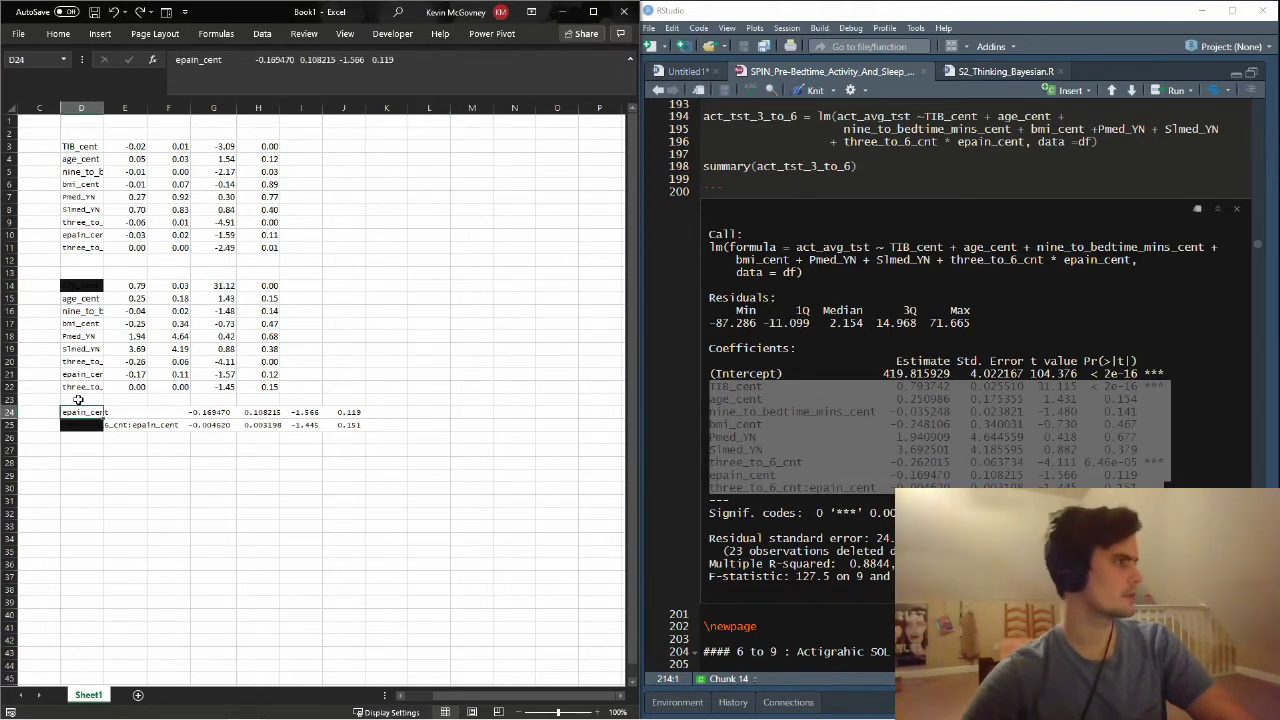
pyautogui.moveTo(84, 412); pyautogui.dragTo(330, 426)
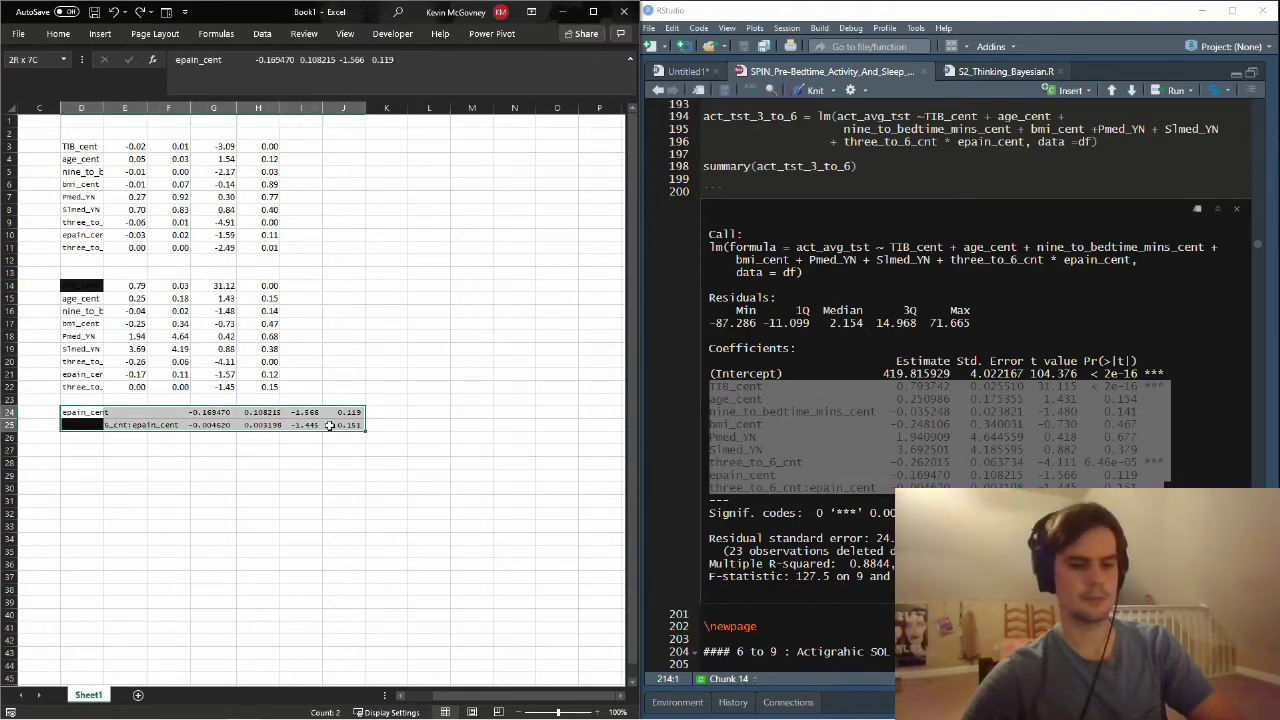
pyautogui.hotkey('ctrl', 'c')
pyautogui.click(420, 246)
pyautogui.click(418, 236)
pyautogui.hotkey('ctrl', 'v')
# - Split column L into separate columns with Text to Columns as delimited data, using space and treating consecutive delimiters as one
pyautogui.click(429, 108)
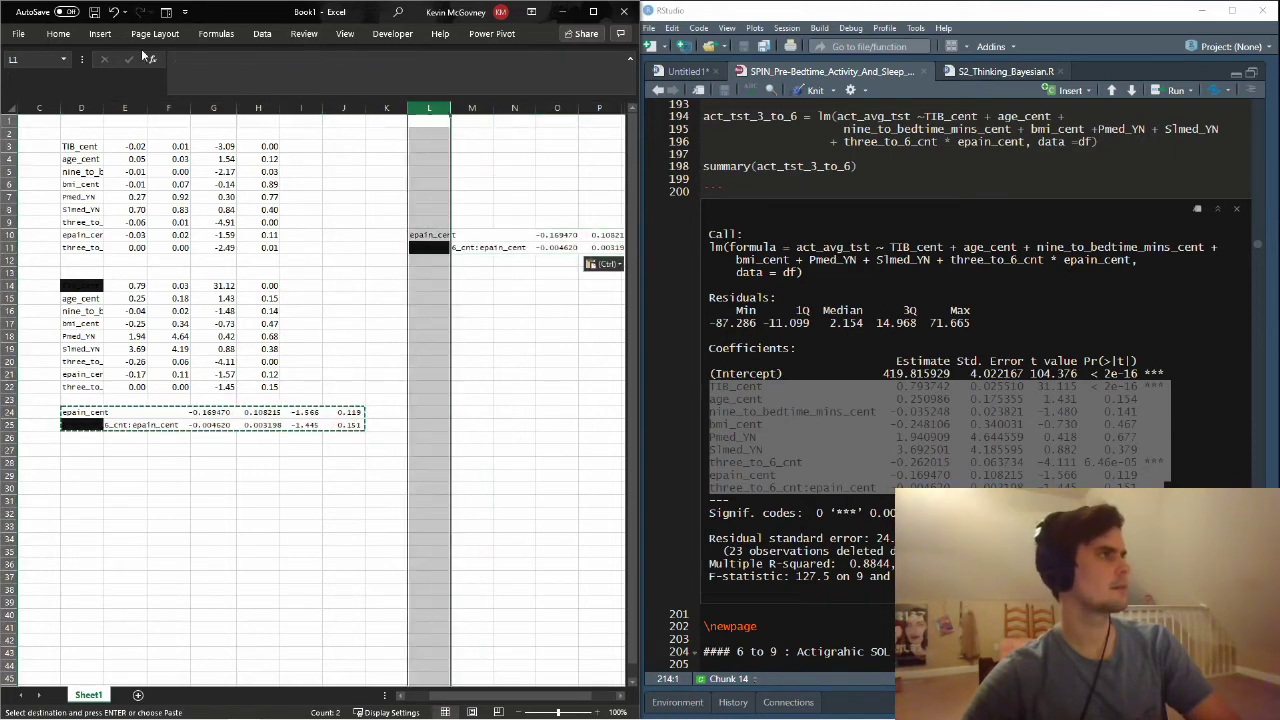
pyautogui.click(262, 33)
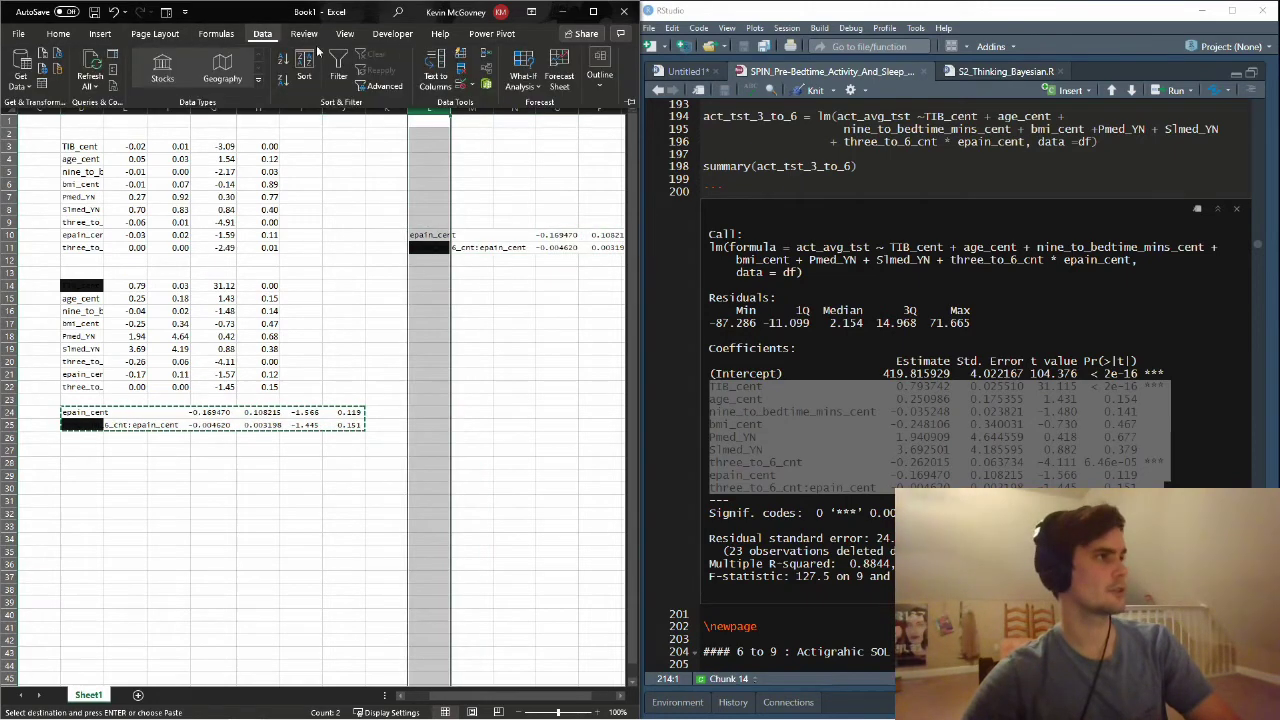
pyautogui.click(436, 70)
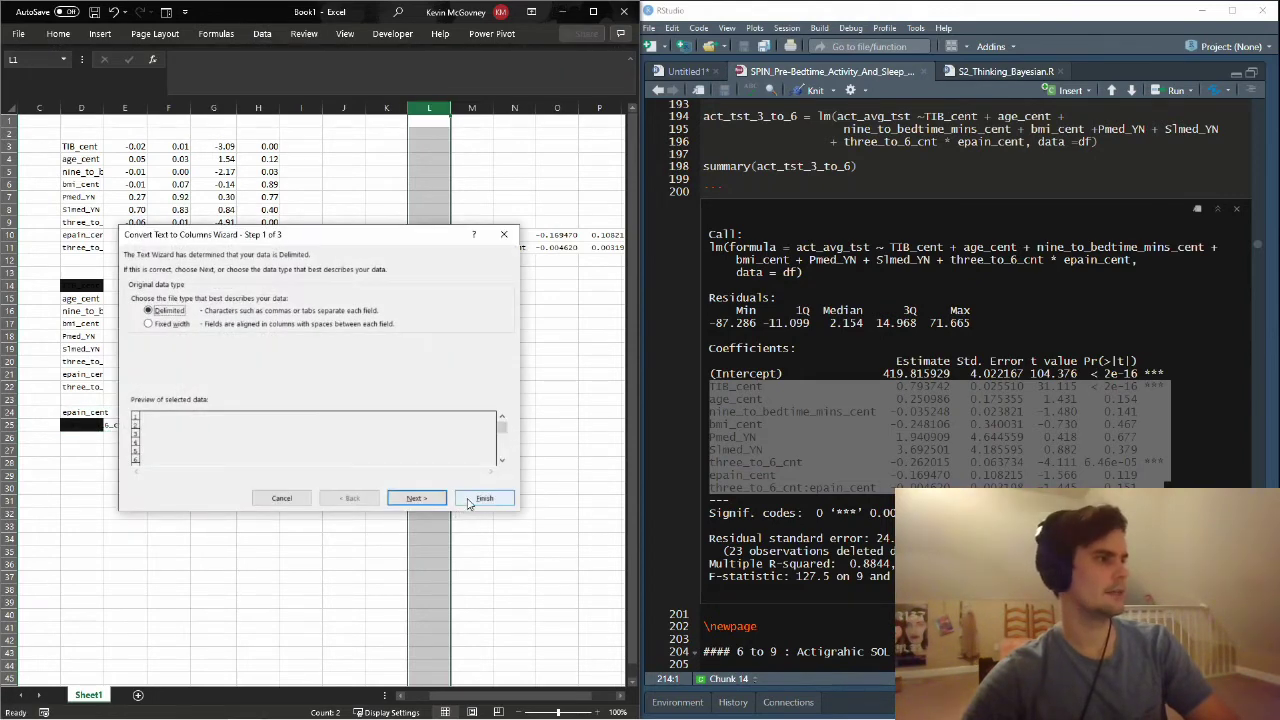
pyautogui.click(416, 498)
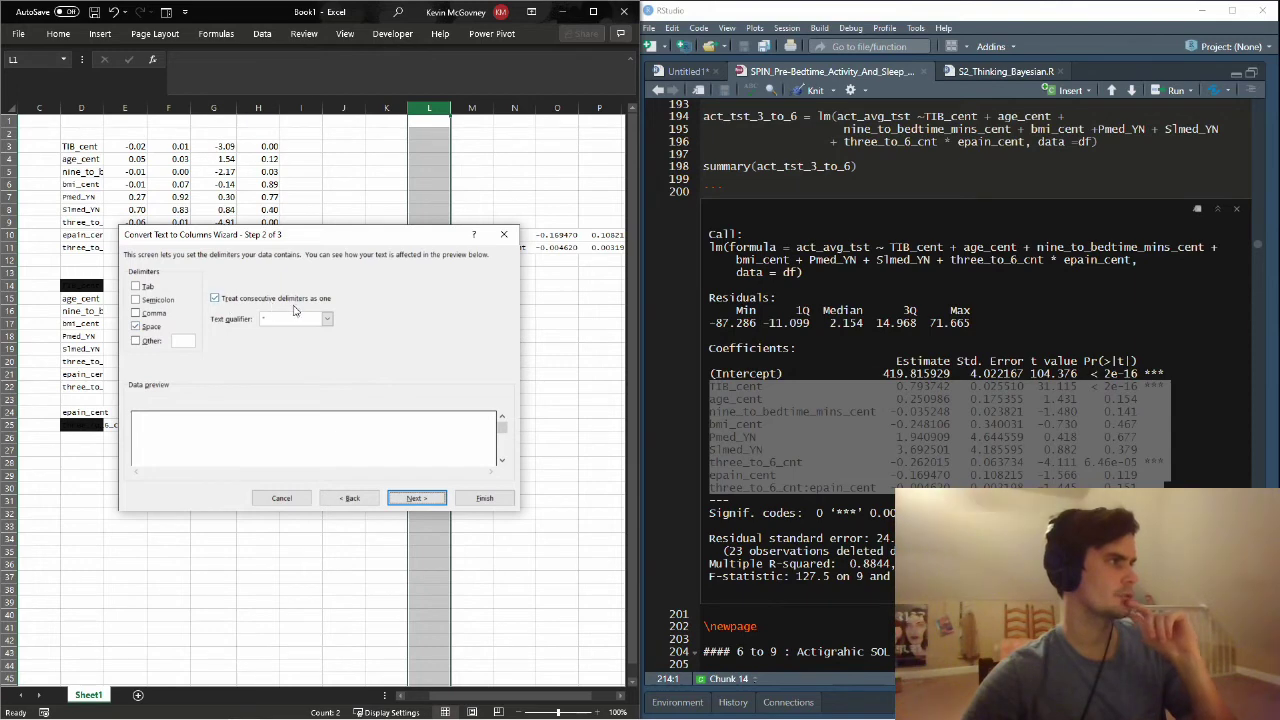
pyautogui.click(490, 500)
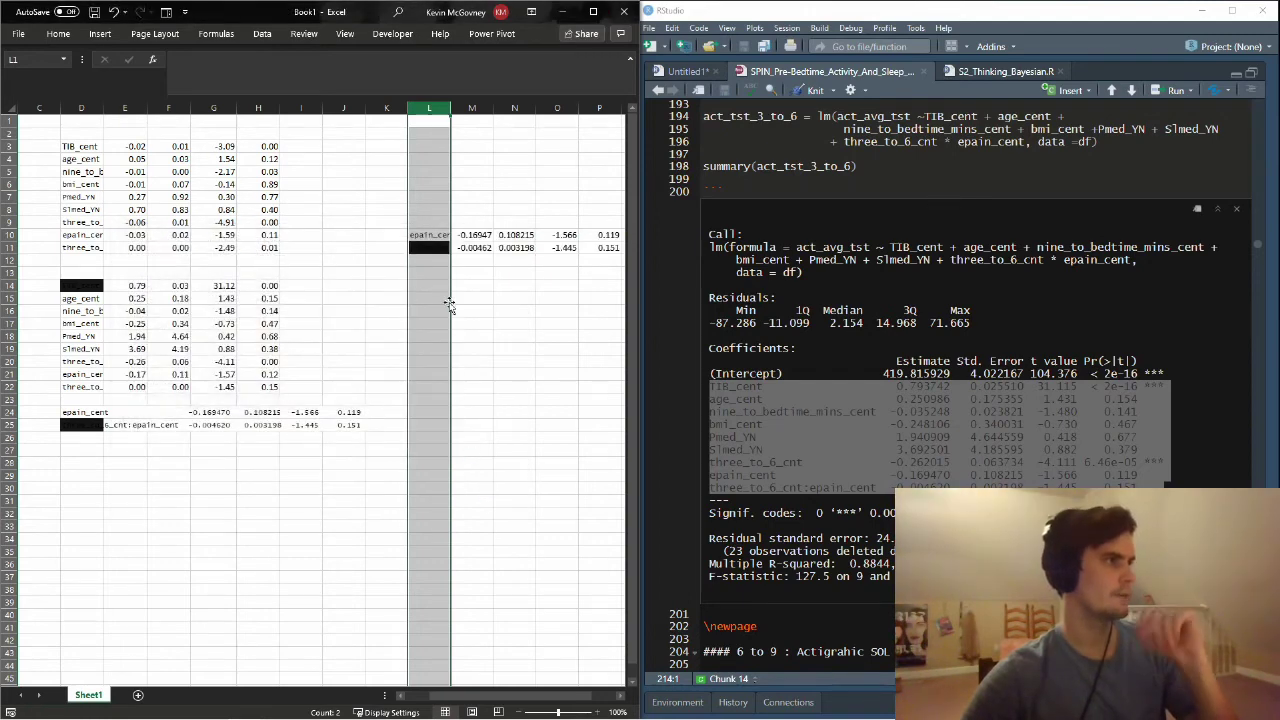
# - Clear the leftover unsplit rows in D24:J25 below the lower coefficient table
pyautogui.click(445, 253)
pyautogui.moveTo(430, 236); pyautogui.dragTo(519, 247)
pyautogui.hotkey('ctrl', 'c')
pyautogui.hscroll(-3, 272, 398)
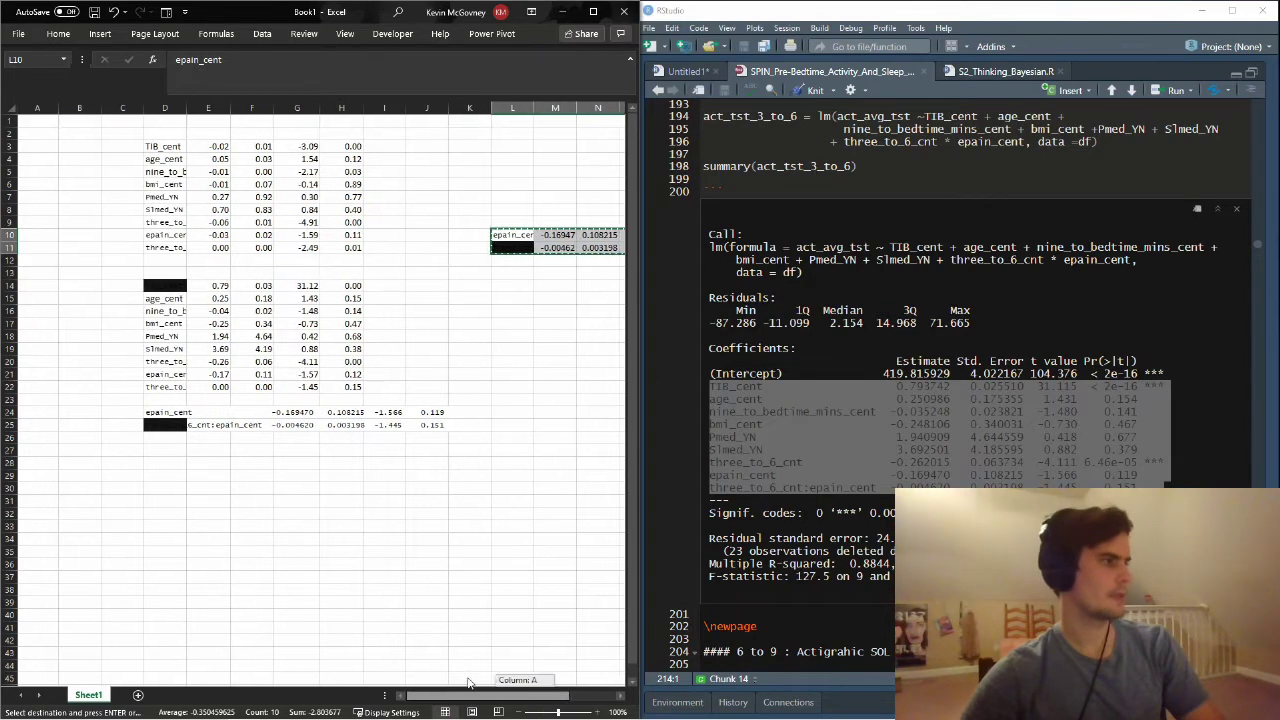
pyautogui.moveTo(176, 398); pyautogui.dragTo(425, 424)
pyautogui.hotkey('ctrl', 'z')
pyautogui.click(183, 400)
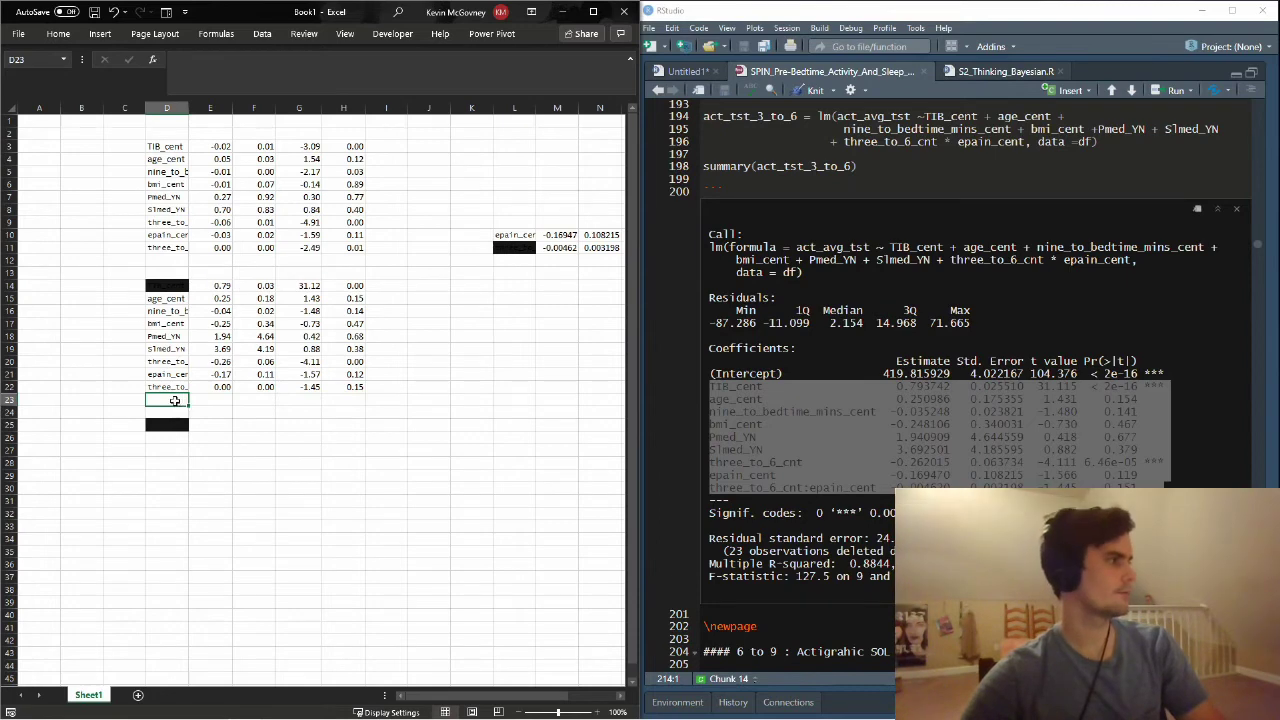
# - Copy the two split rows in L10:P11 and paste them at D23, directly under the lower table
pyautogui.moveTo(510, 236); pyautogui.dragTo(578, 249)
pyautogui.hotkey('ctrl', 'c')
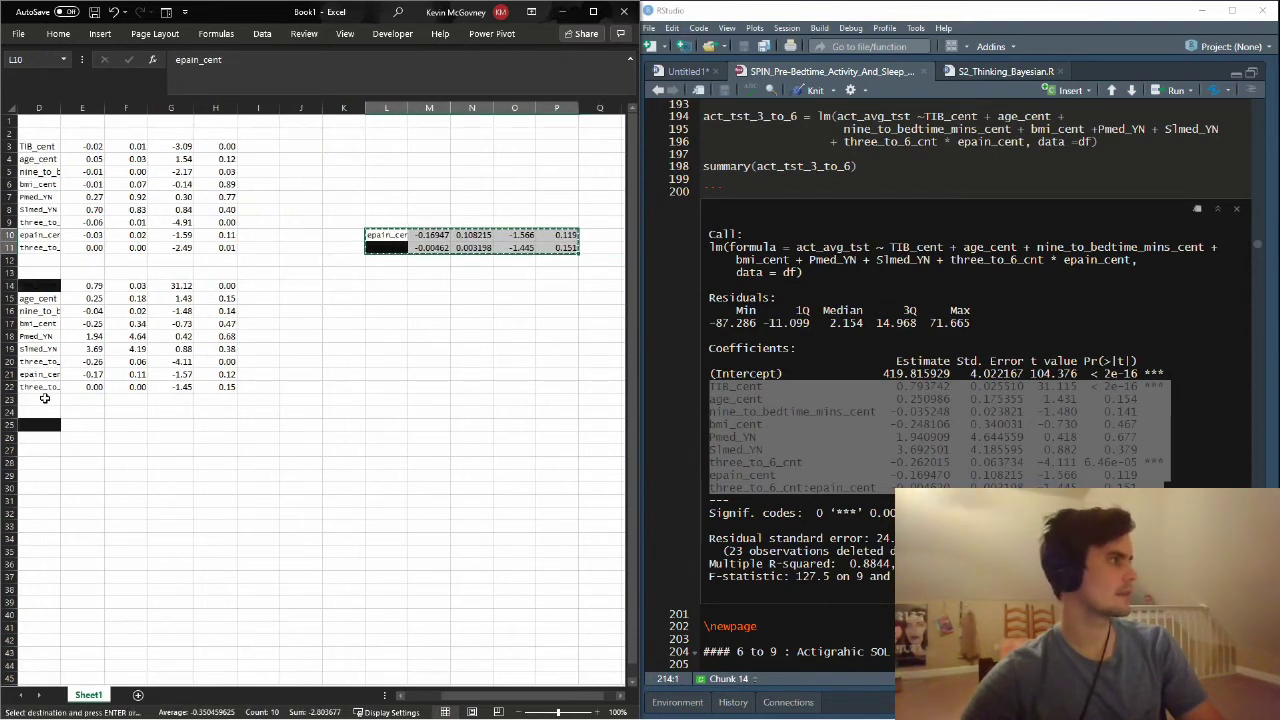
pyautogui.click(44, 400)
pyautogui.hotkey('ctrl', 'v')
pyautogui.click(126, 437)
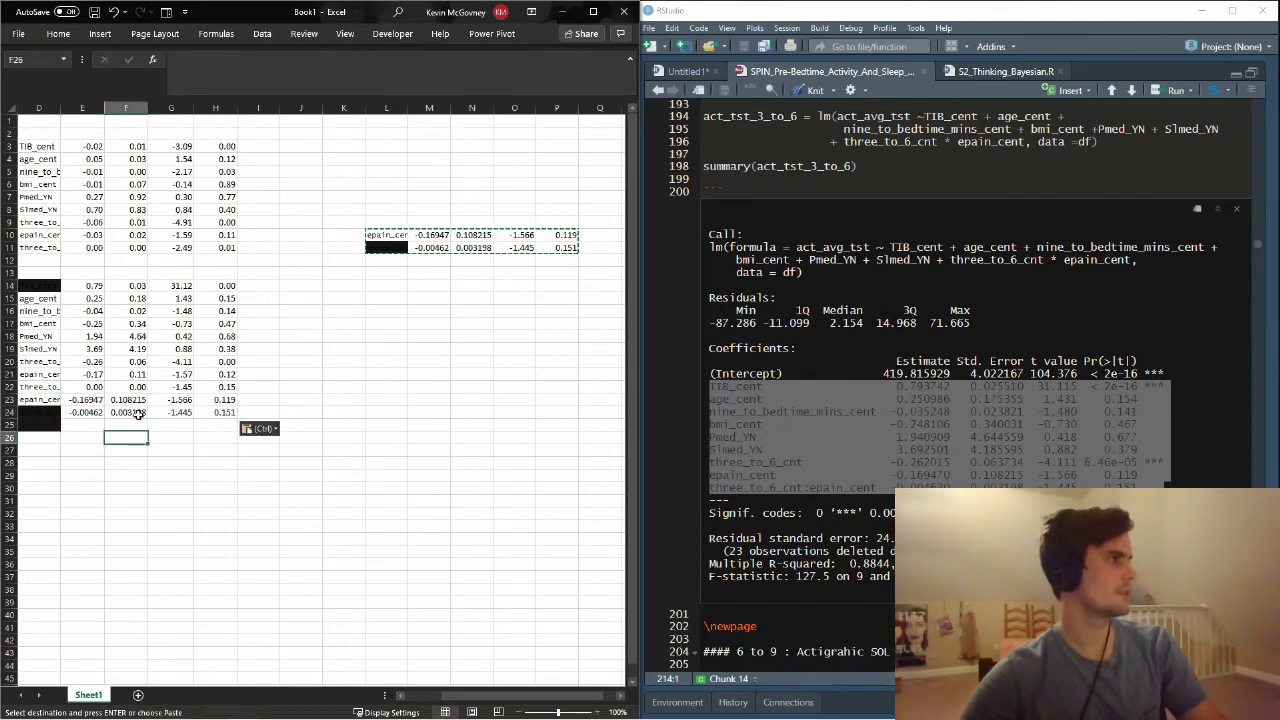
pyautogui.moveTo(90, 401); pyautogui.dragTo(228, 410)
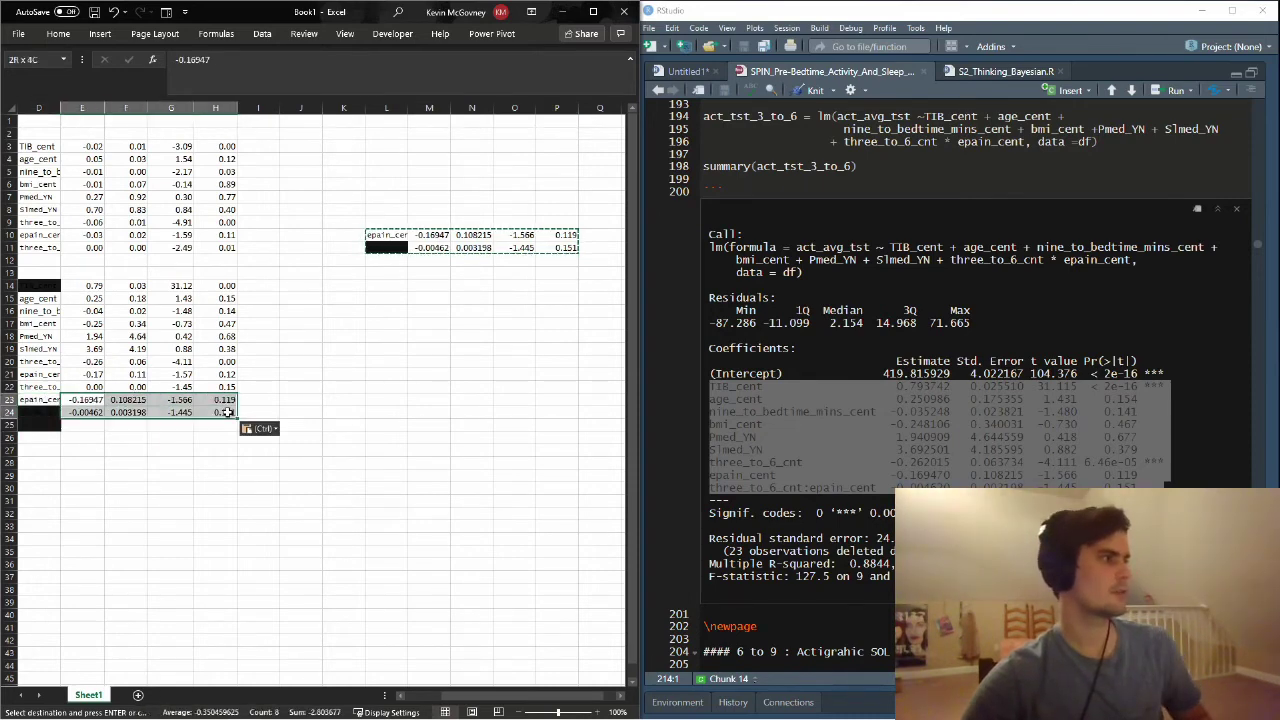
pyautogui.click(300, 348)
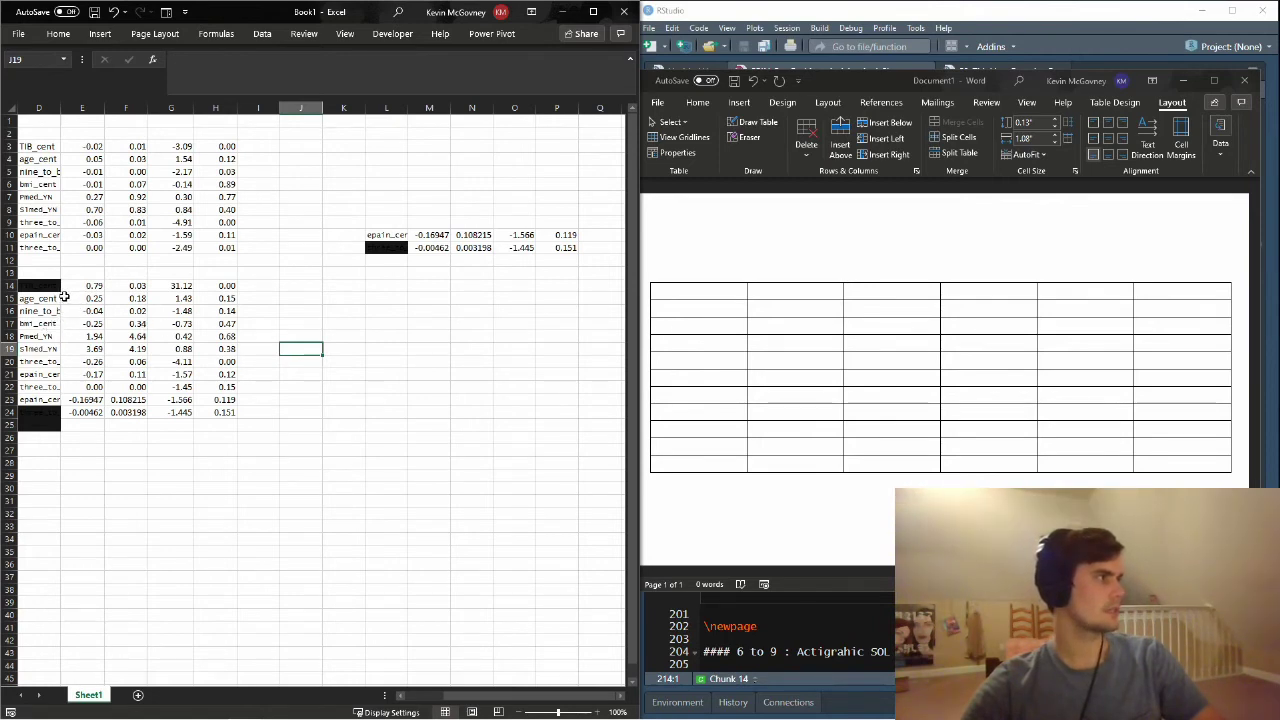
# - Copy the numeric values in E15:H24 of the lower table, leaving out the variable names
pyautogui.moveTo(46, 297); pyautogui.dragTo(225, 400)
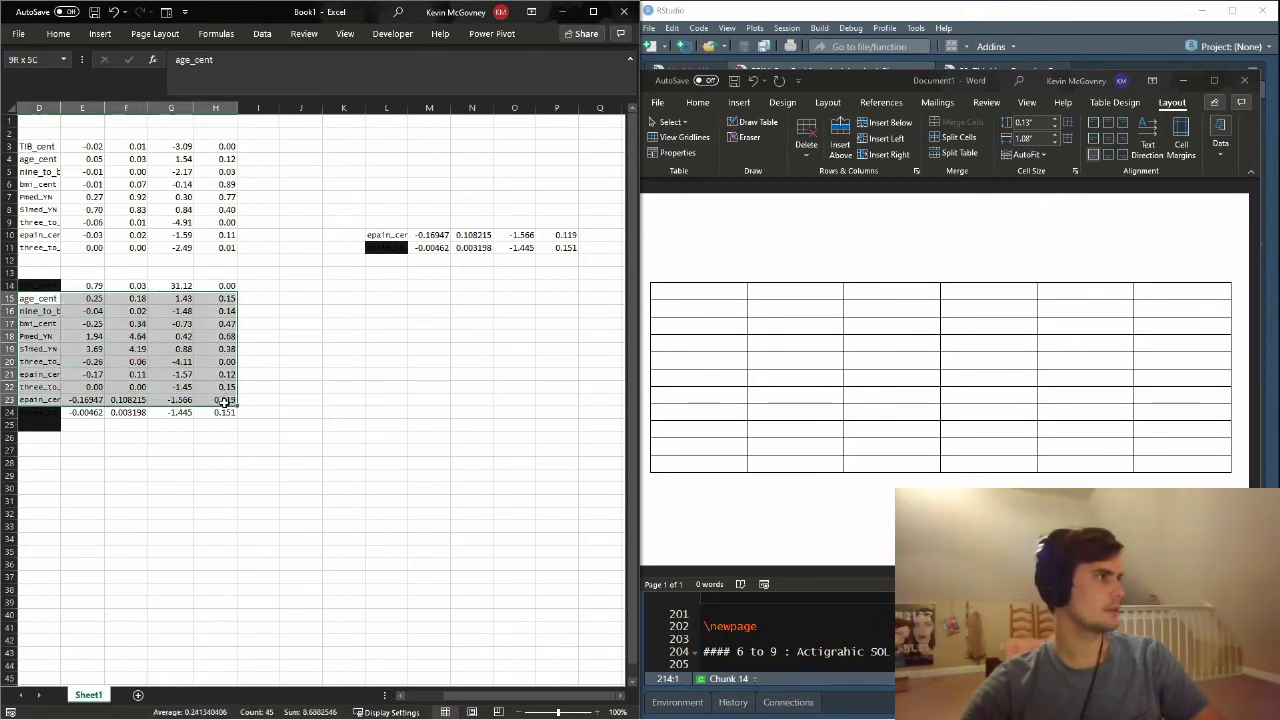
pyautogui.moveTo(86, 297); pyautogui.dragTo(220, 411)
pyautogui.hotkey('ctrl', 'c')
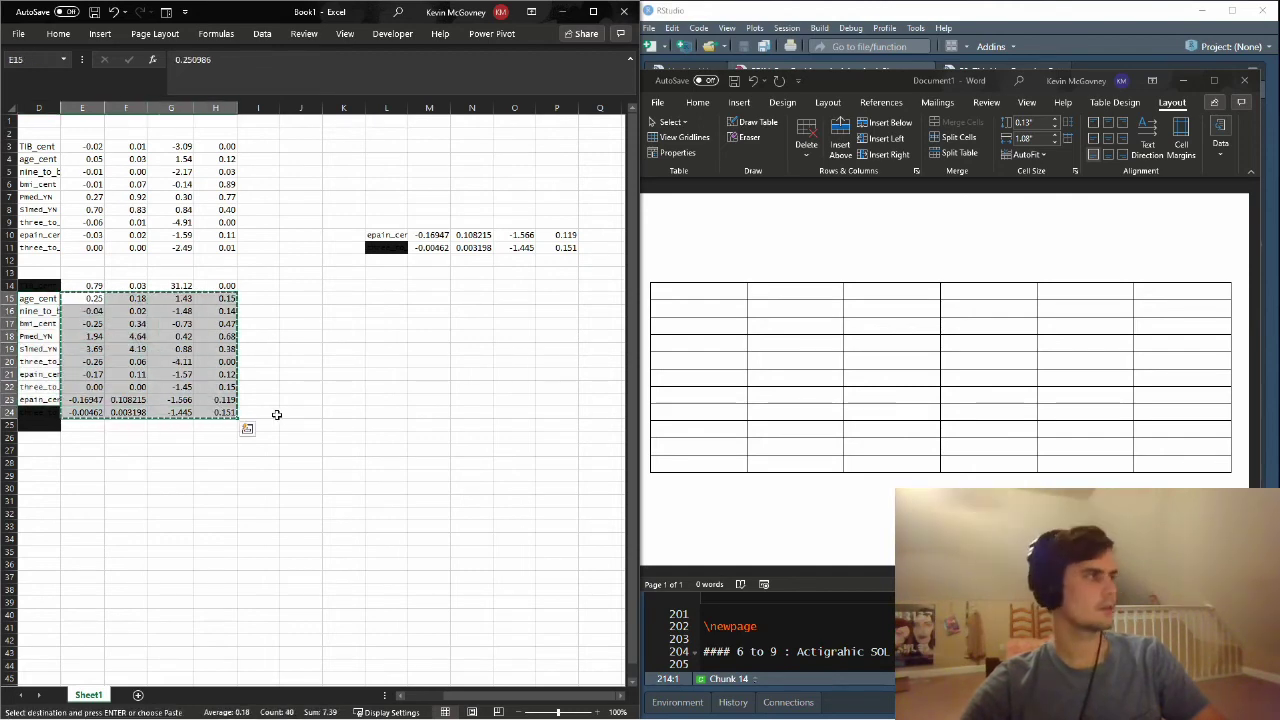
# - Switch to Word and try pasting the copied values into the first cell of the empty table's second row
pyautogui.click(705, 310)
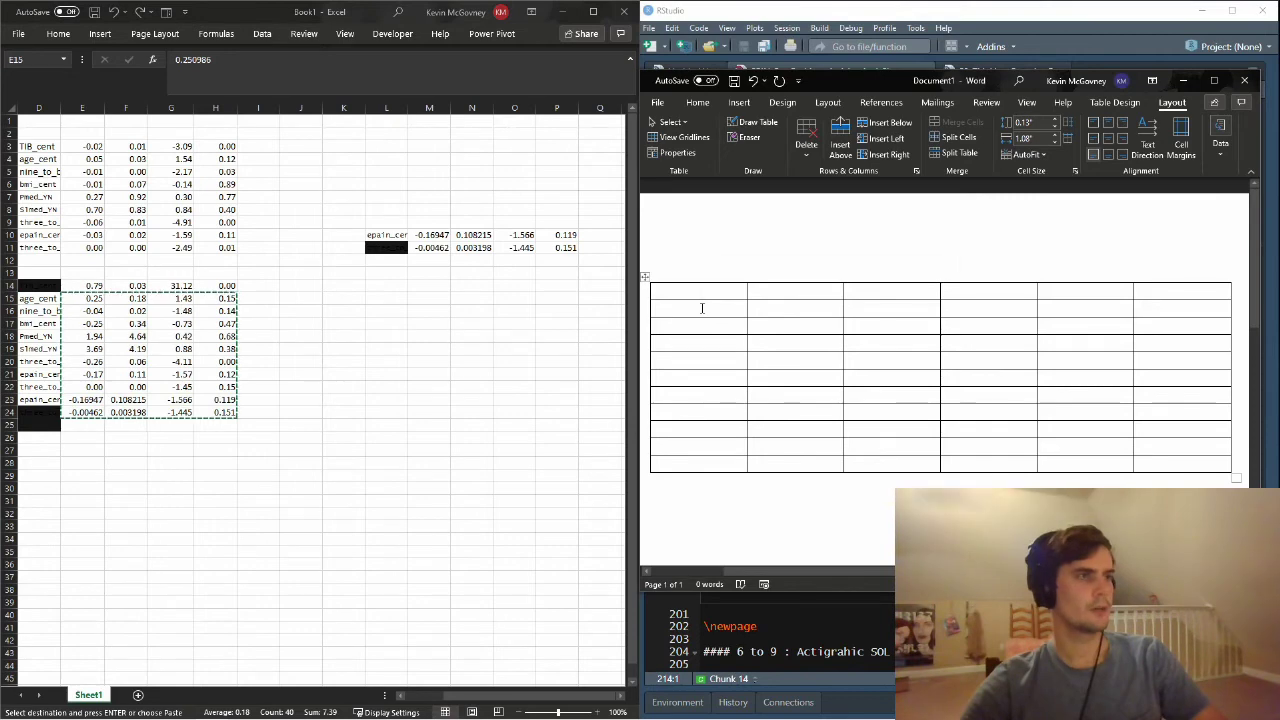
pyautogui.rightClick(703, 312)
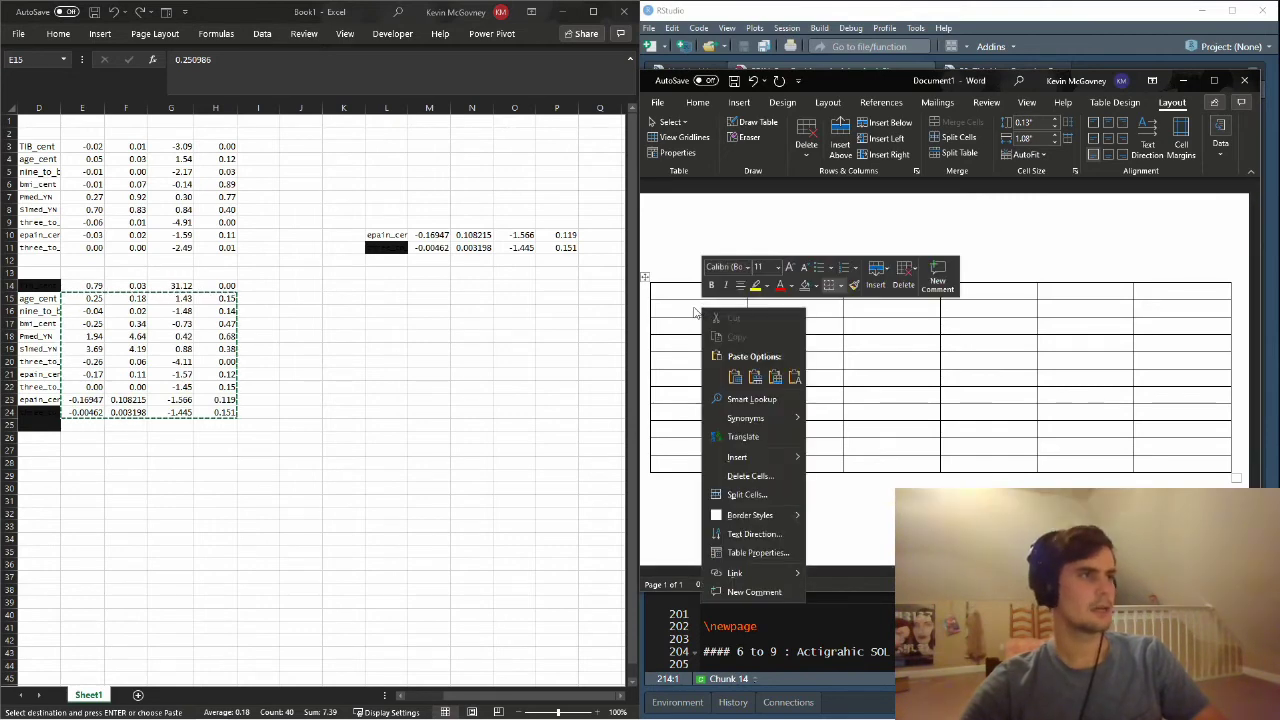
pyautogui.click(687, 305)
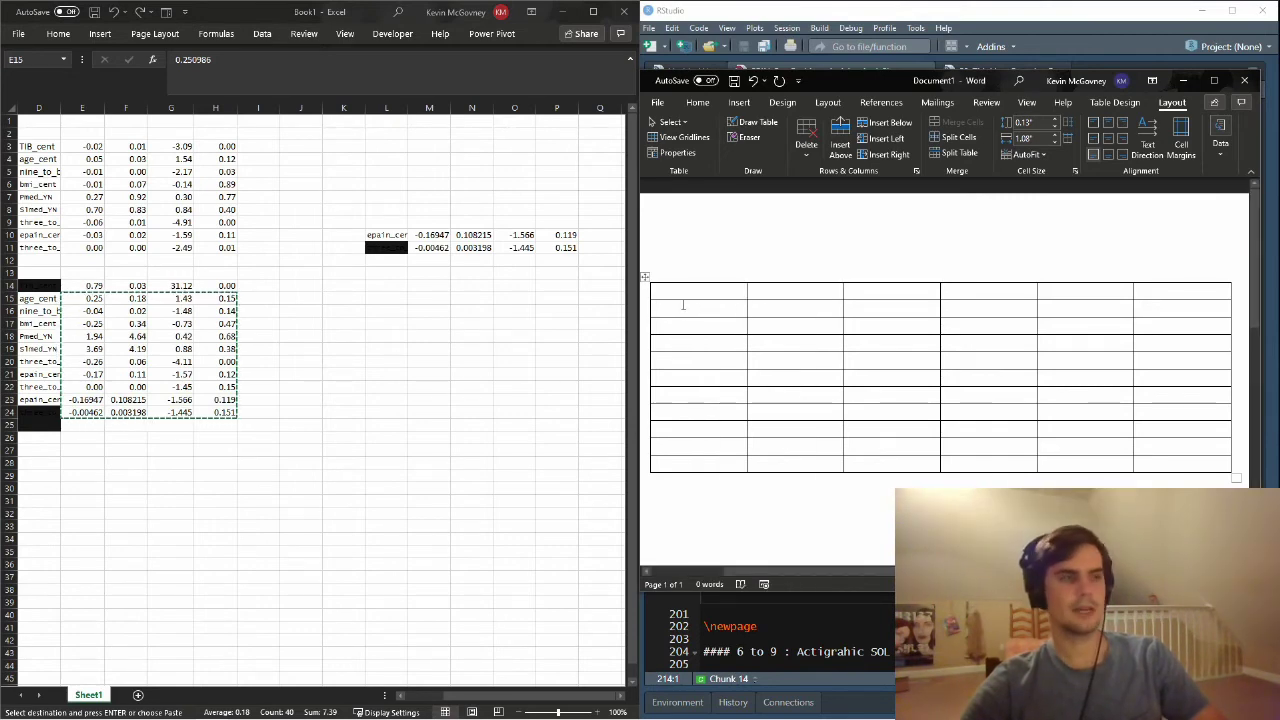
pyautogui.hotkey('ctrl', 'v')
pyautogui.hotkey('ctrl', 'z')
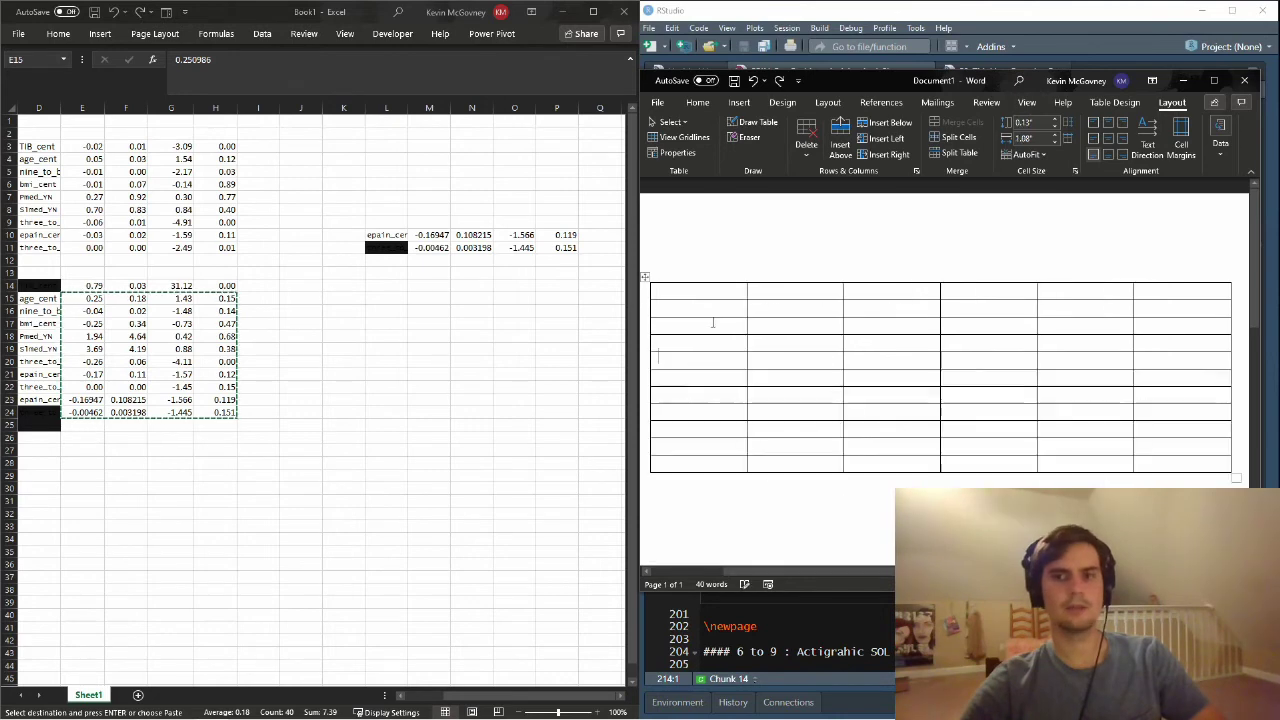
# - Try inserting the copied values into the Word table as new rows, and undo the insertion
pyautogui.rightClick(695, 316)
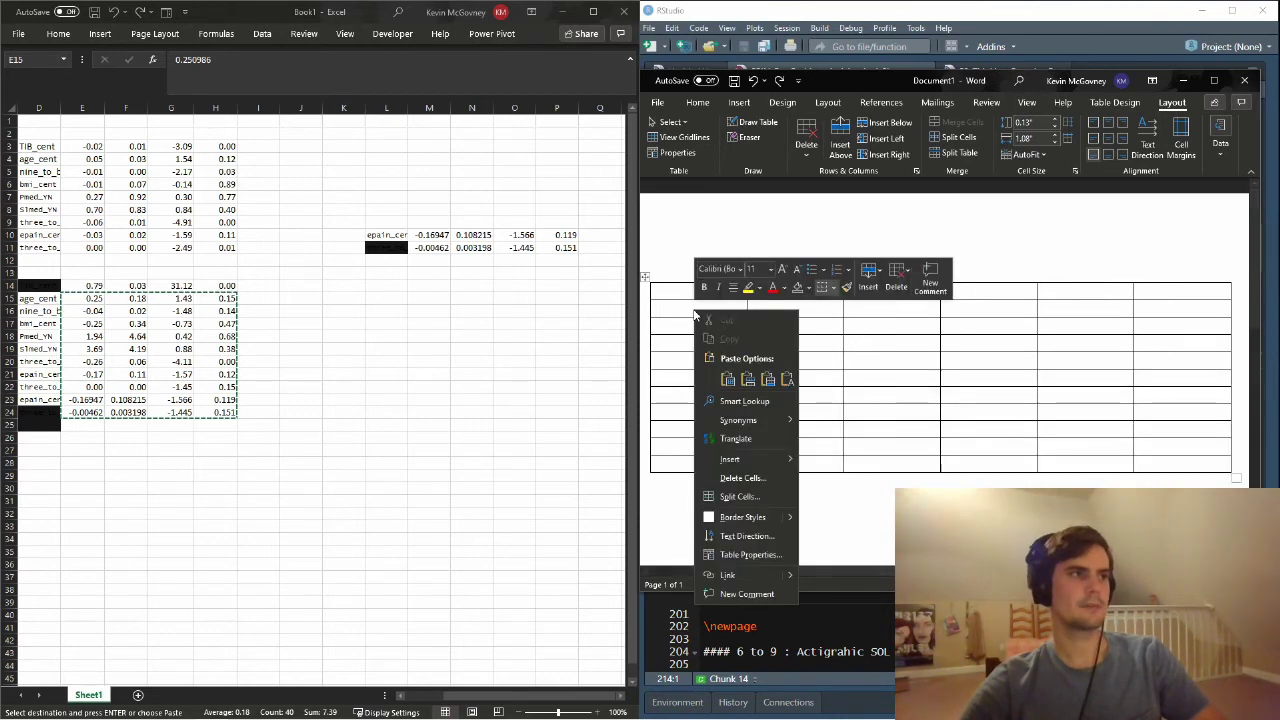
pyautogui.click(748, 379)
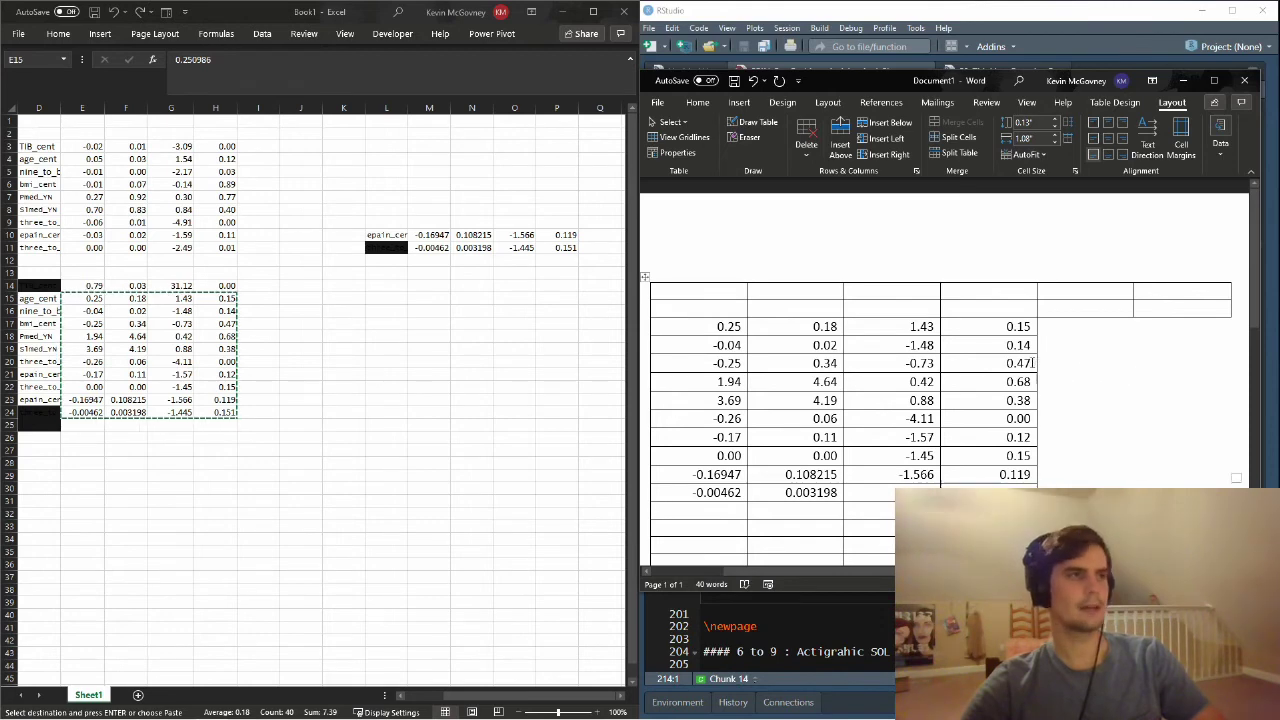
pyautogui.hotkey('ctrl', 'z')
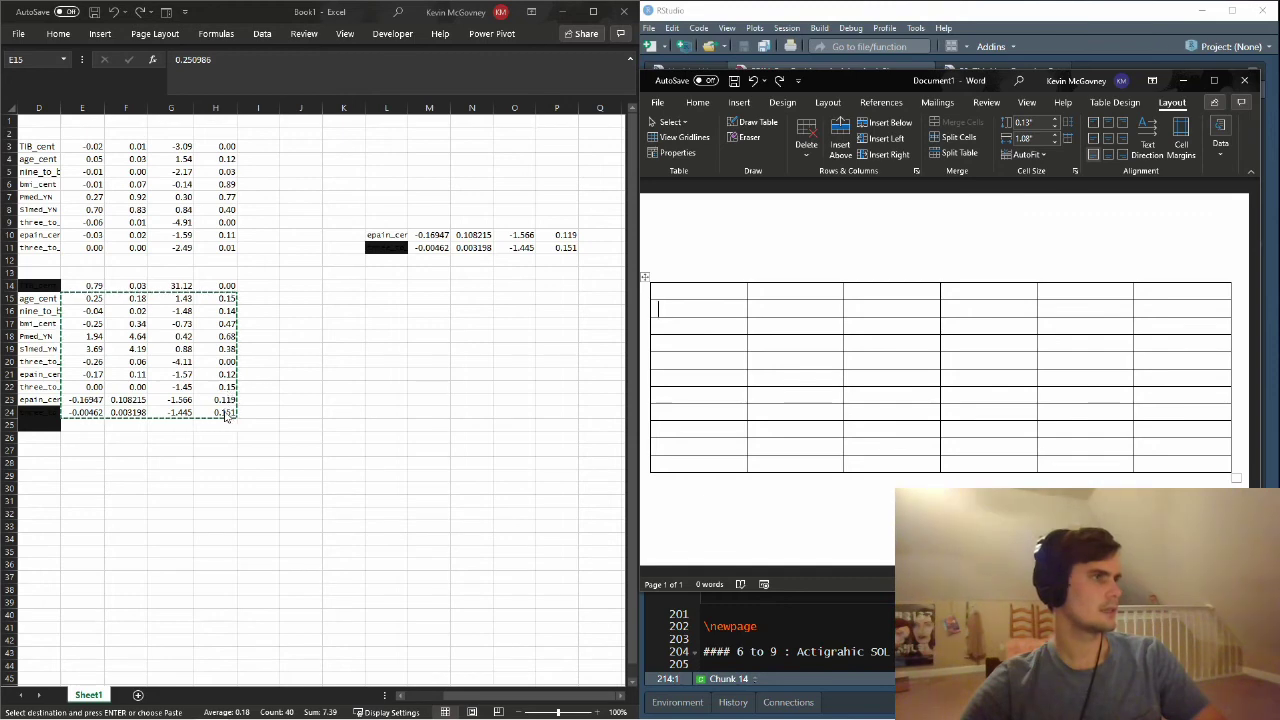
# - Paste the copied values over a matching block covering the first ten rows and four columns of the Word table
pyautogui.moveTo(666, 290)
pyautogui.mouseDown()
pyautogui.moveTo(991, 291)
pyautogui.moveTo(980, 447)
pyautogui.mouseUp()
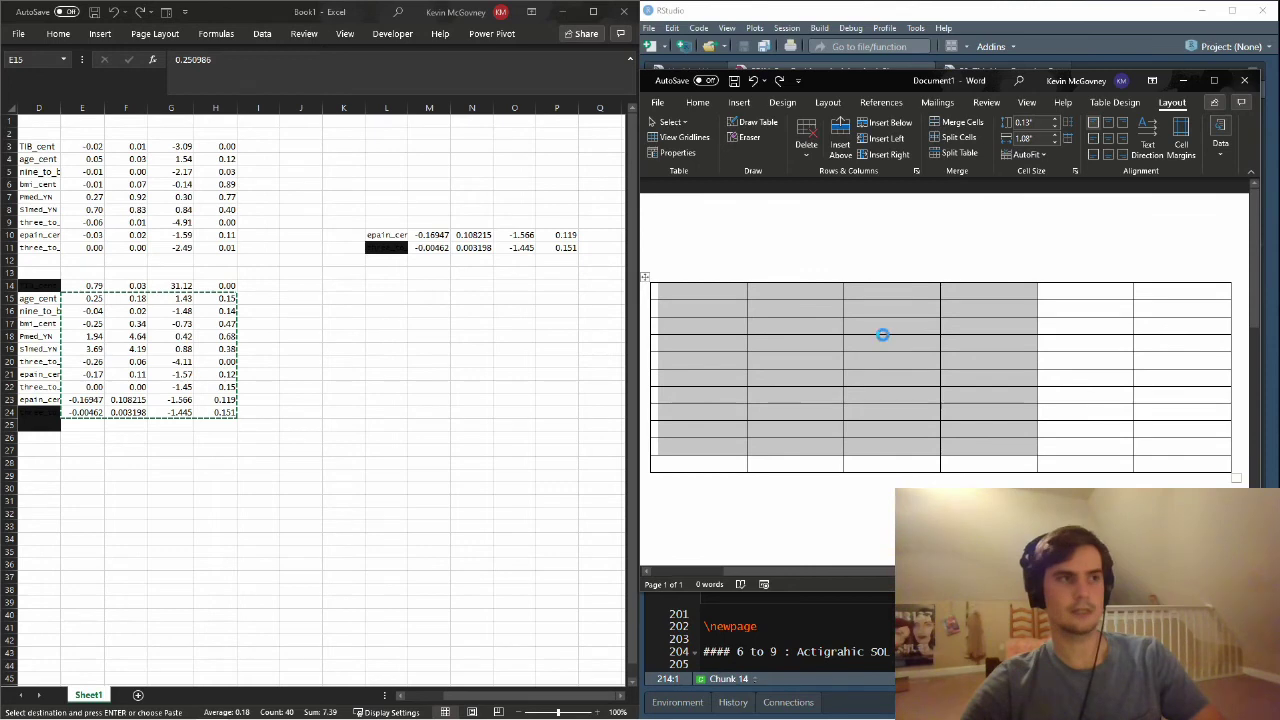
pyautogui.hotkey('ctrl', 'v')
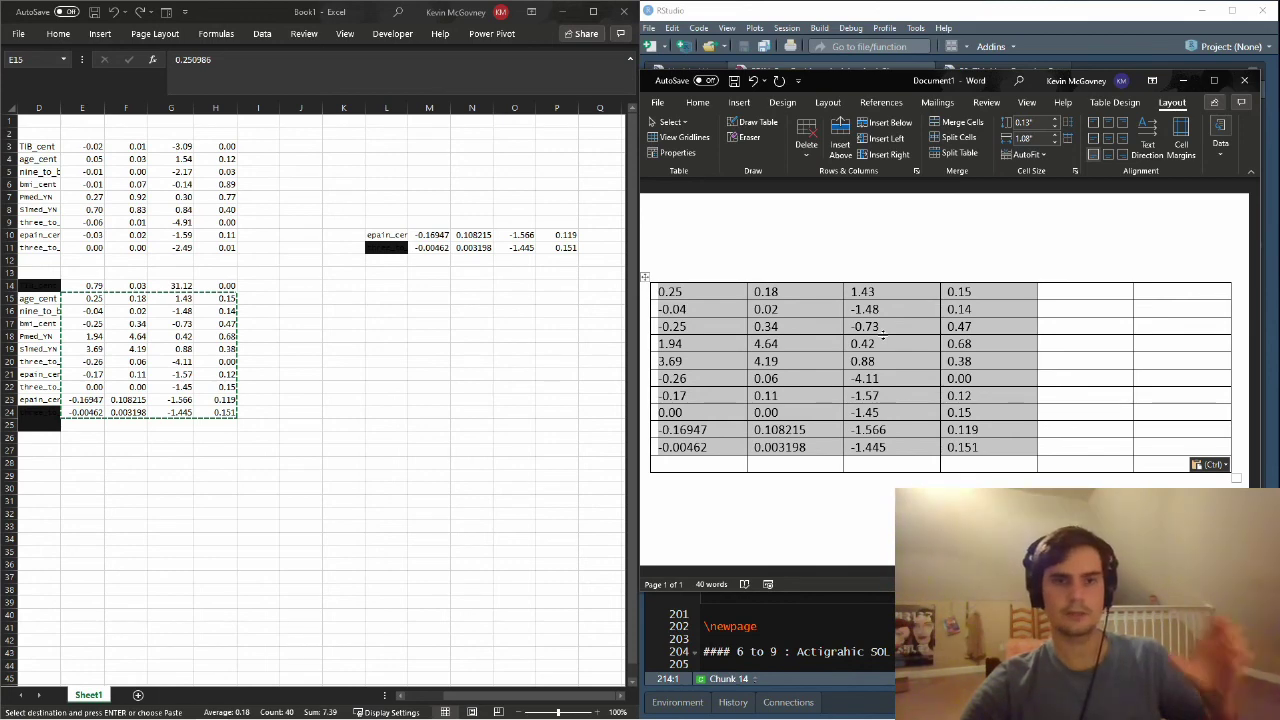
pyautogui.click(790, 312)
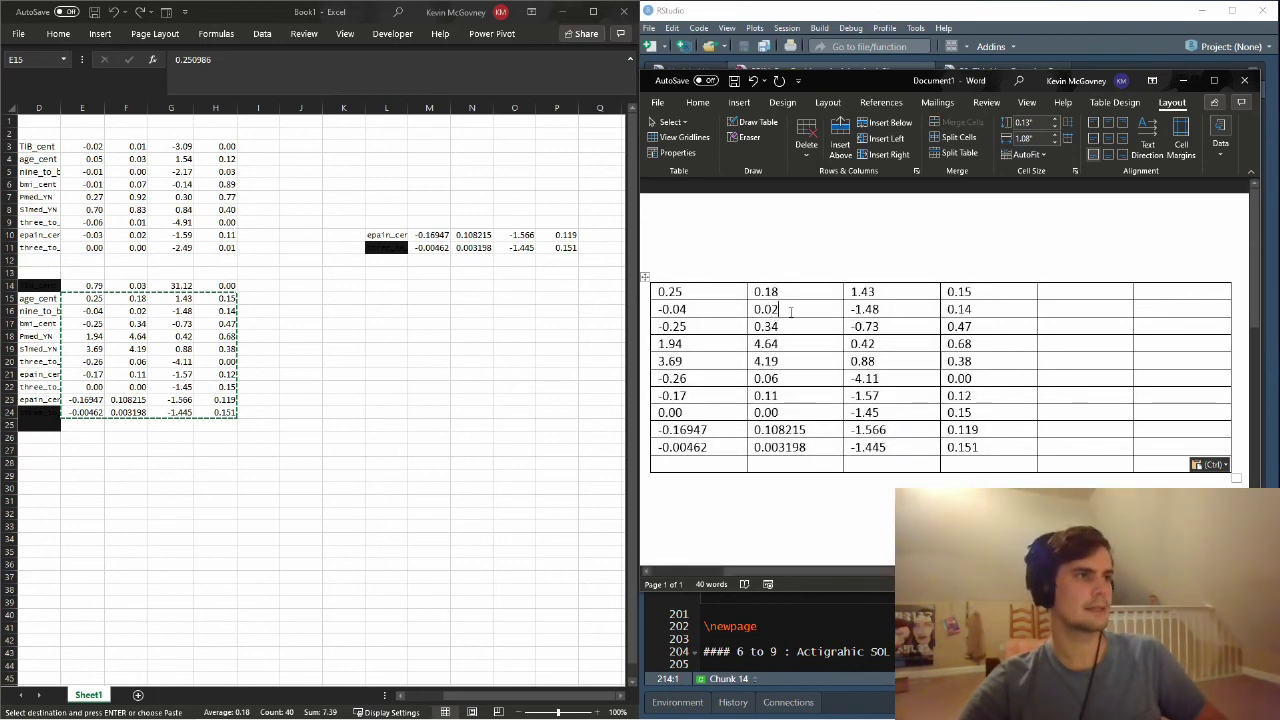